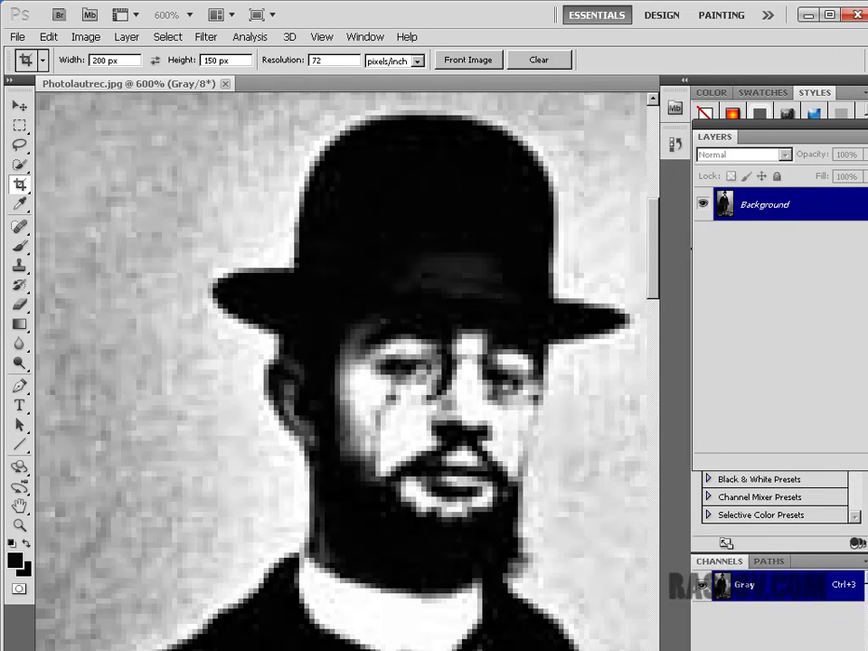
Cancel the fixed-ratio crop and clear the Crop tool's 200 px, 150 px and 72 resolution presets.
key(ctrl+minus)
key(ctrl+minus)
key(ctrl+minus)
key(ctrl+minus)
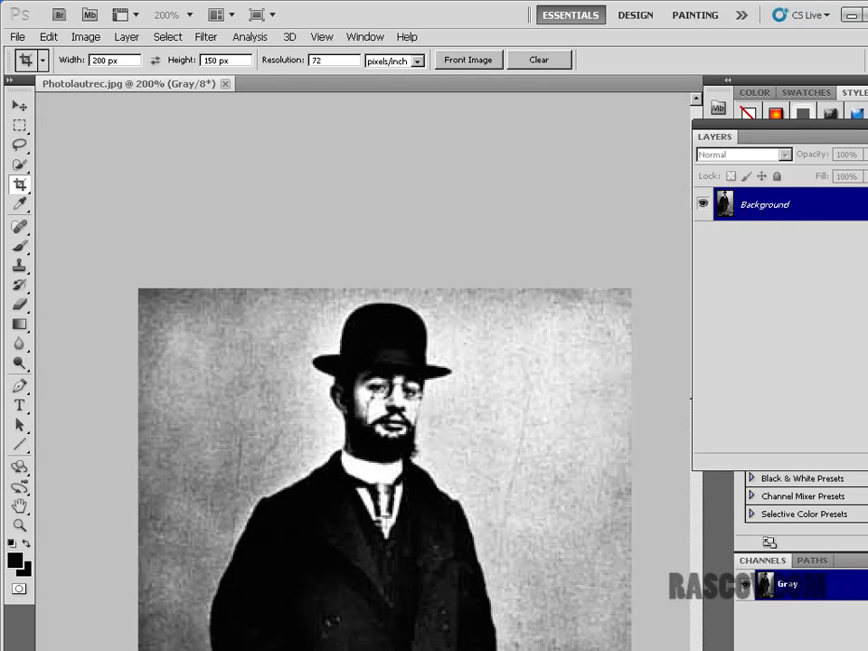
drag(401, 541, 355, 450)
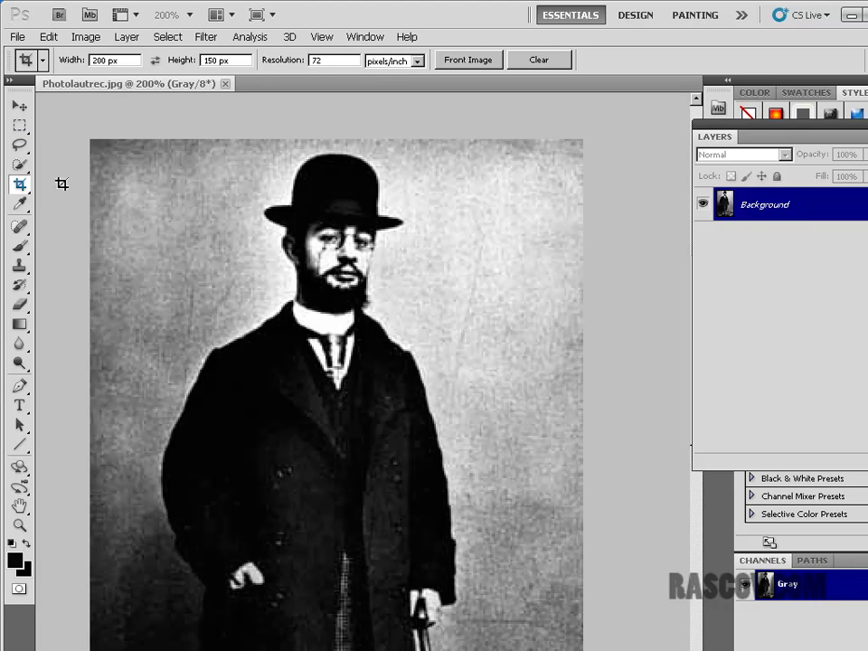
drag(238, 140, 506, 401)
key(Escape)
click(540, 62)
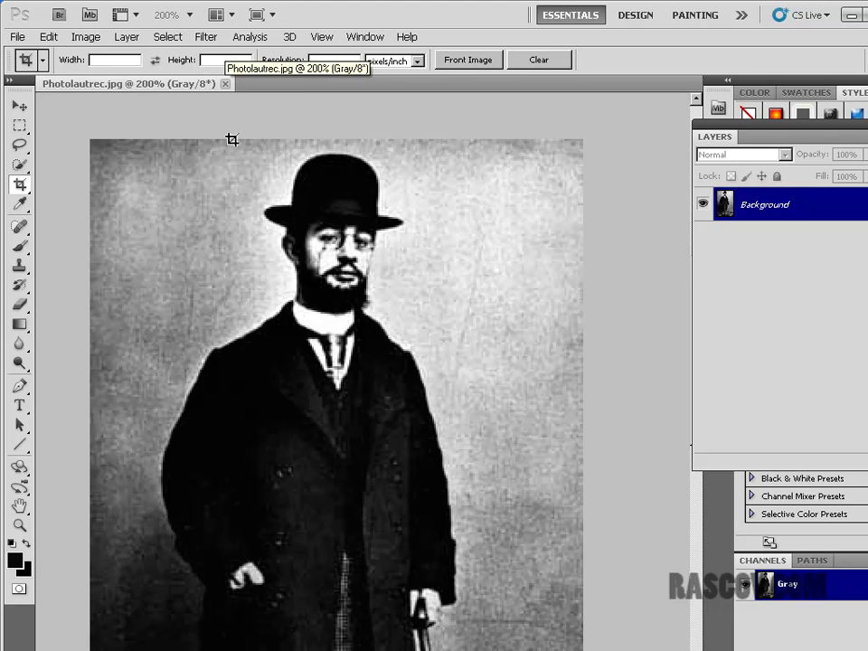
Draw a crop marquee around the hat, face and collar, adjust its left edge, and commit it.
drag(232, 139, 425, 362)
drag(236, 250, 240, 251)
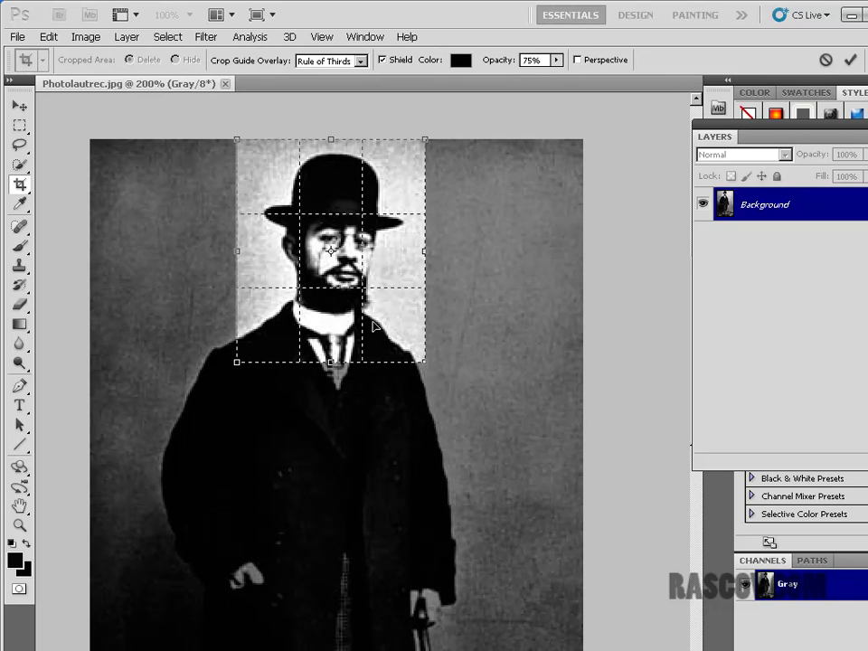
key(Return)
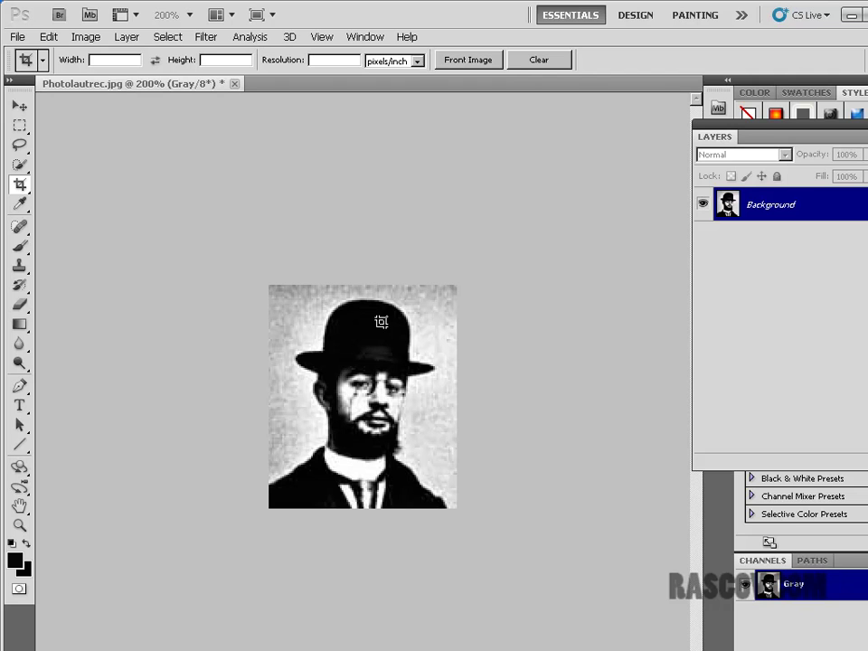
Save the photo as Photolautrec_ready.jpg with JPEG quality set to maximum (12).
click(22, 36)
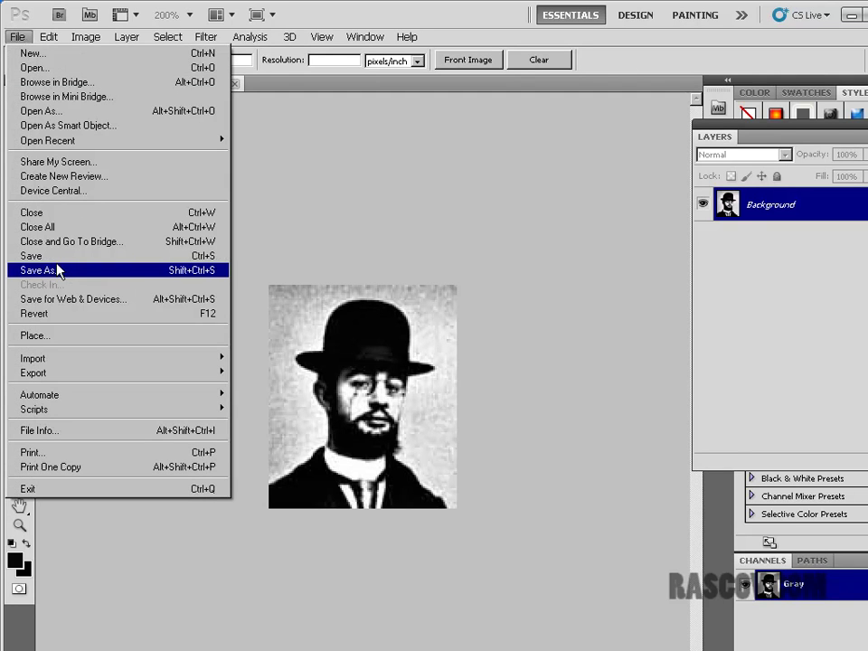
click(97, 268)
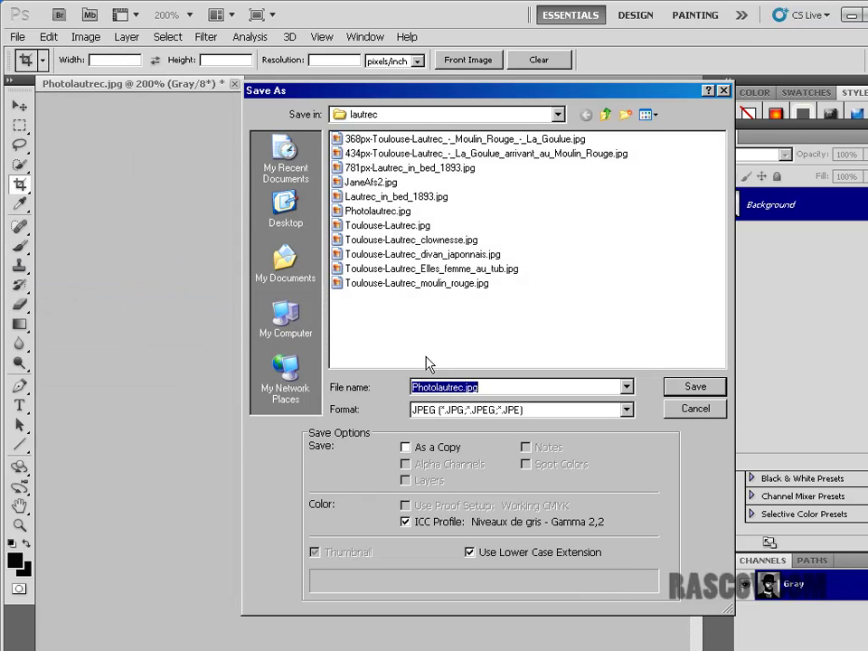
click(478, 388)
text(_ready)
click(673, 386)
drag(464, 314, 584, 313)
click(648, 235)
key(c)
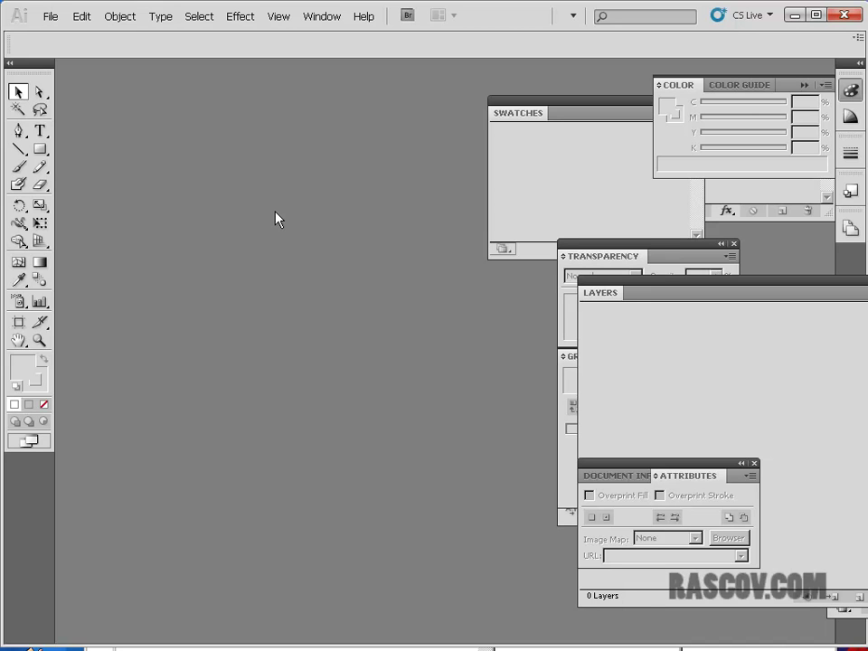
Open the New Document dialog for Untitled-1 (Letter, 792 × 612 pt, CMYK) and reposition it.
click(51, 17)
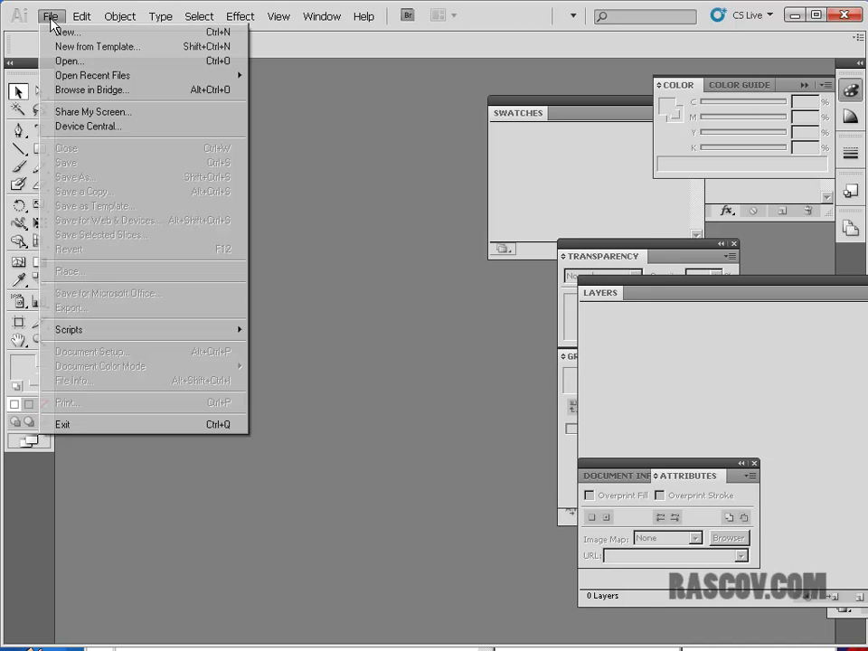
click(69, 35)
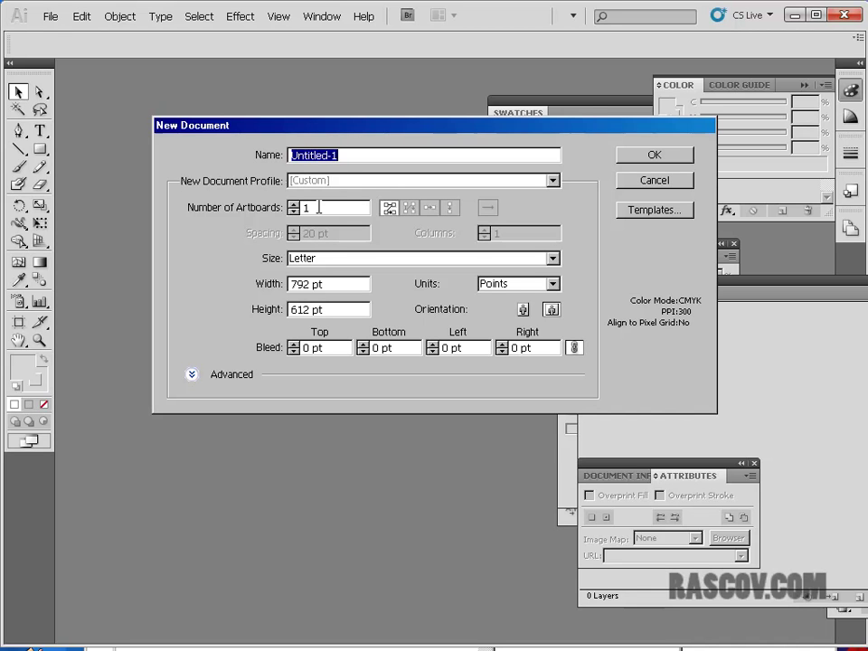
drag(344, 131, 303, 107)
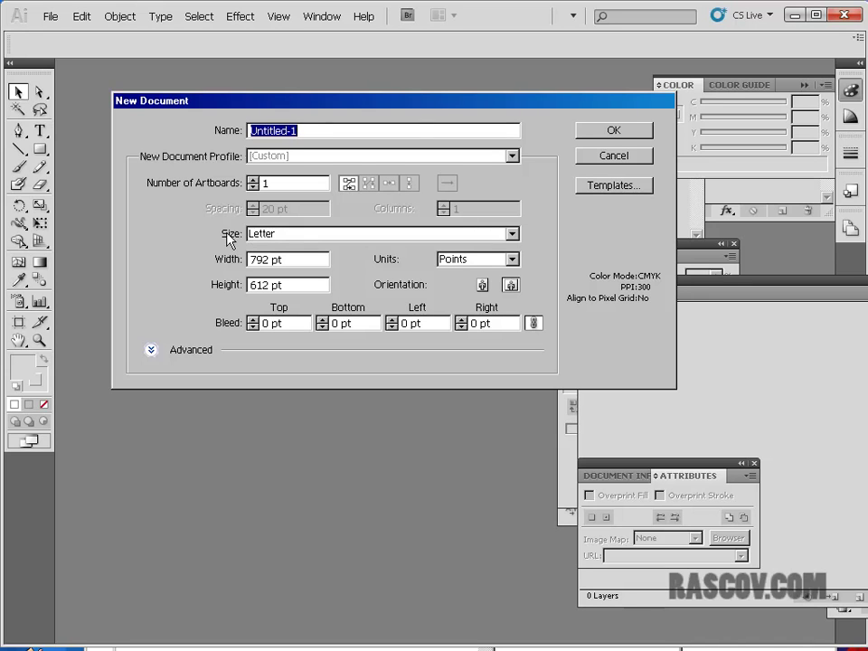
Set units to inches and size to Tabloid, keeping landscape orientation at 17 × 11 in.
click(512, 234)
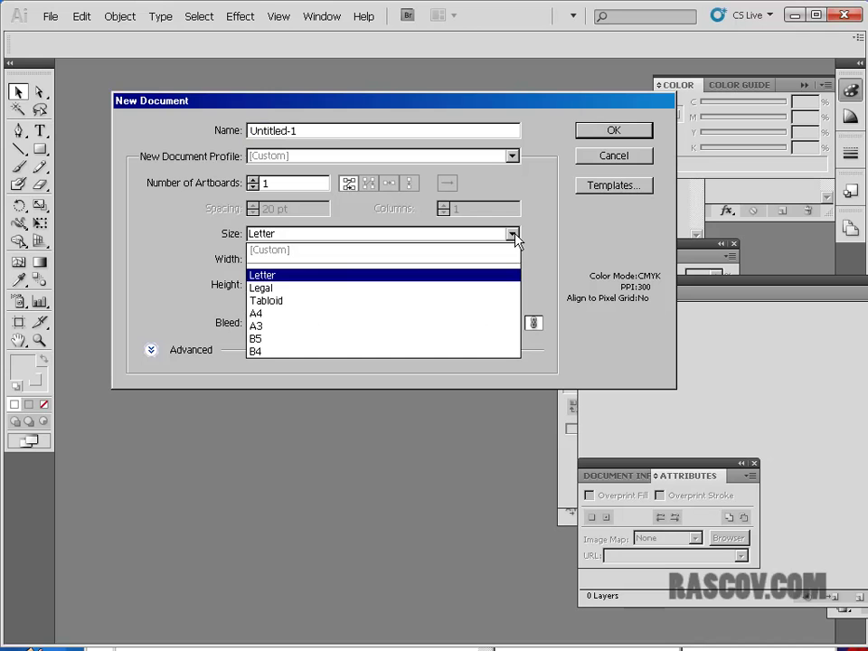
click(495, 288)
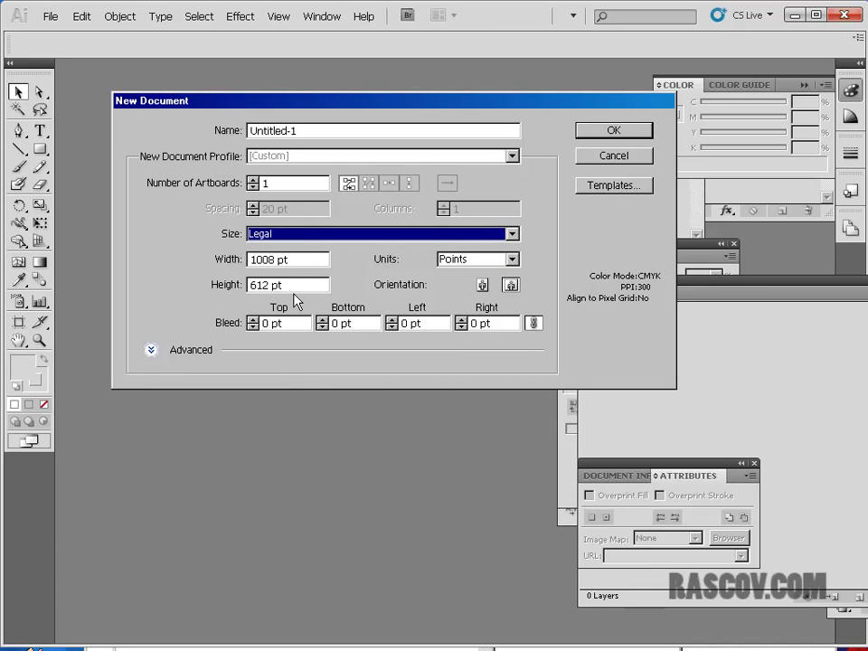
click(512, 261)
click(490, 300)
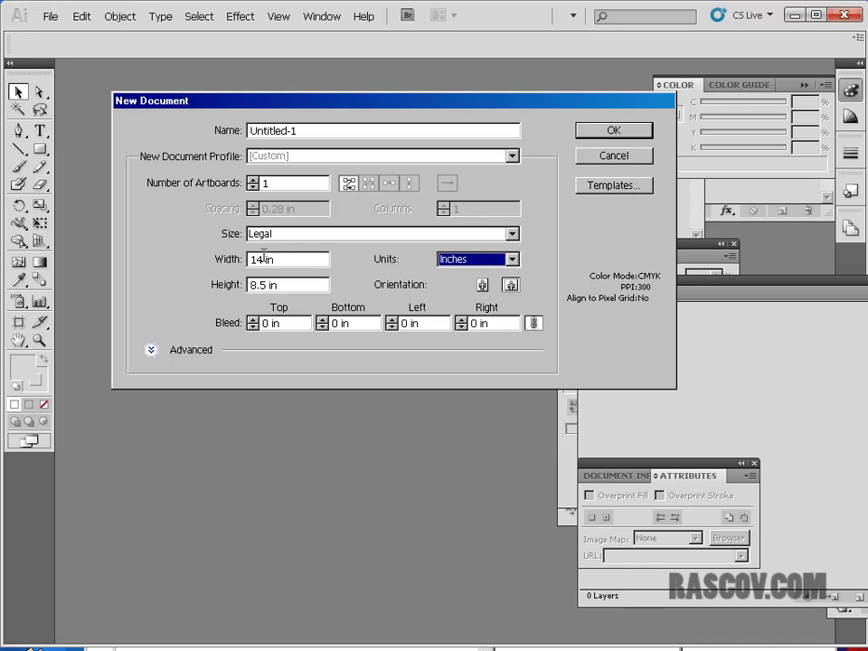
click(511, 234)
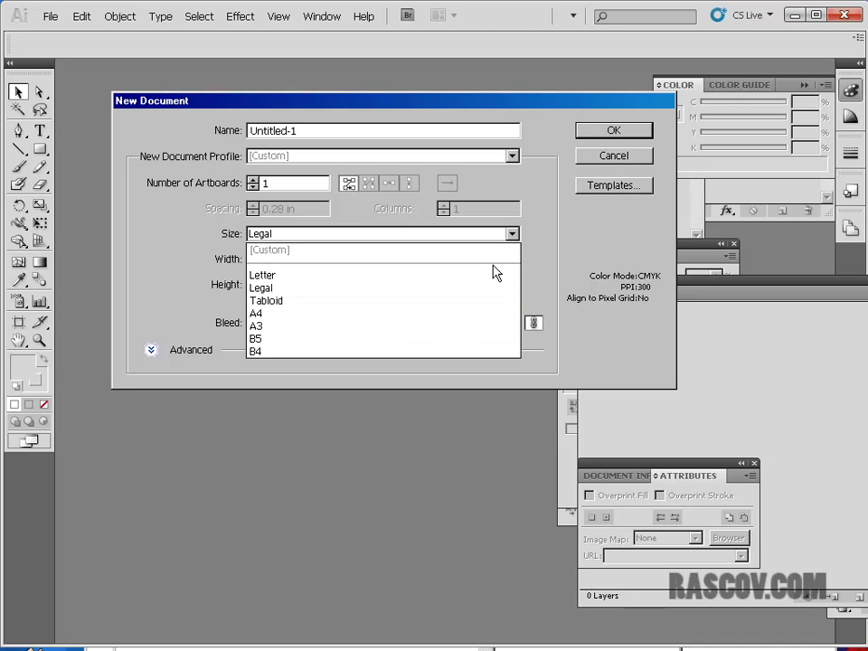
click(486, 301)
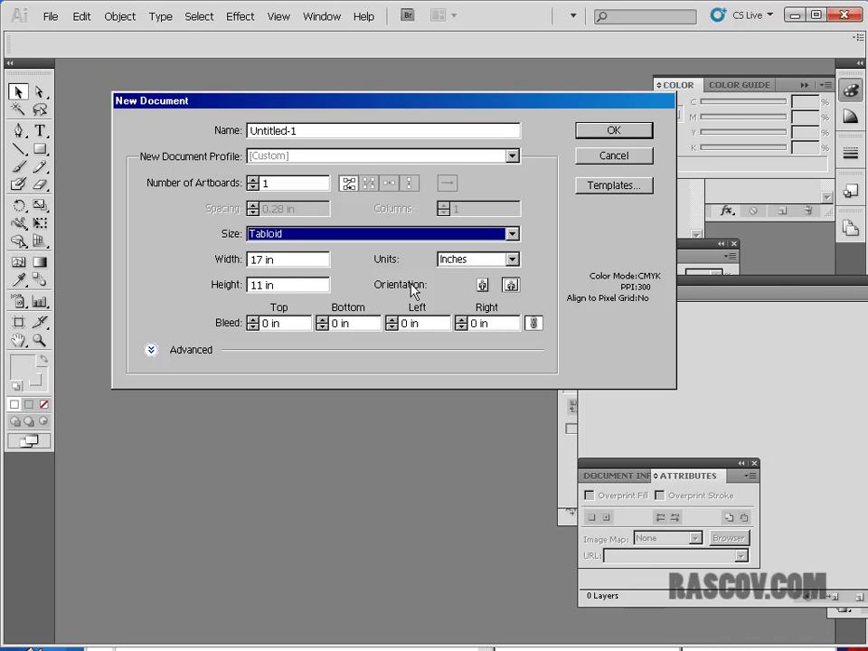
click(481, 286)
click(510, 286)
Expand Advanced settings and leave Color Mode on CMYK after trying RGB, with High (300 ppi) raster effects.
click(151, 350)
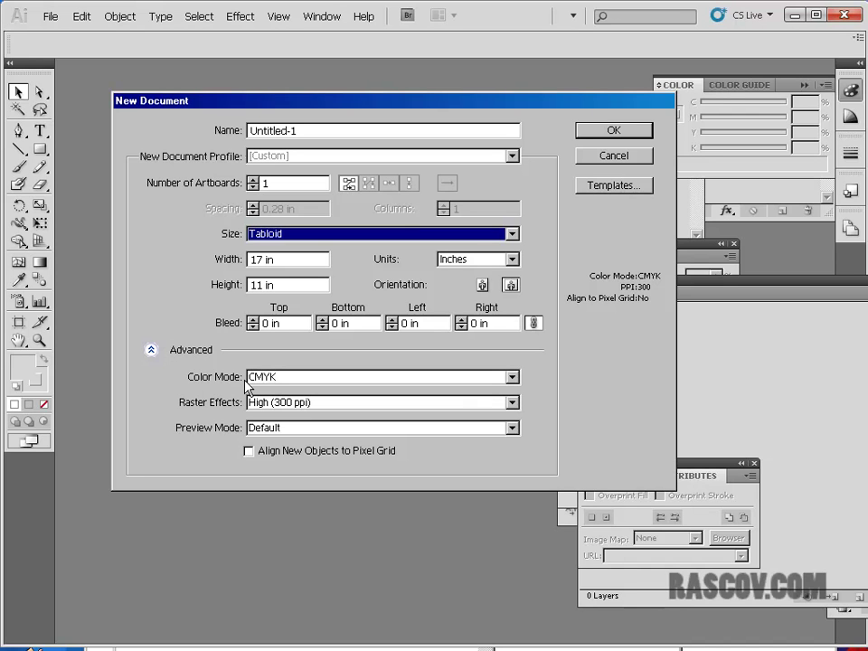
click(512, 380)
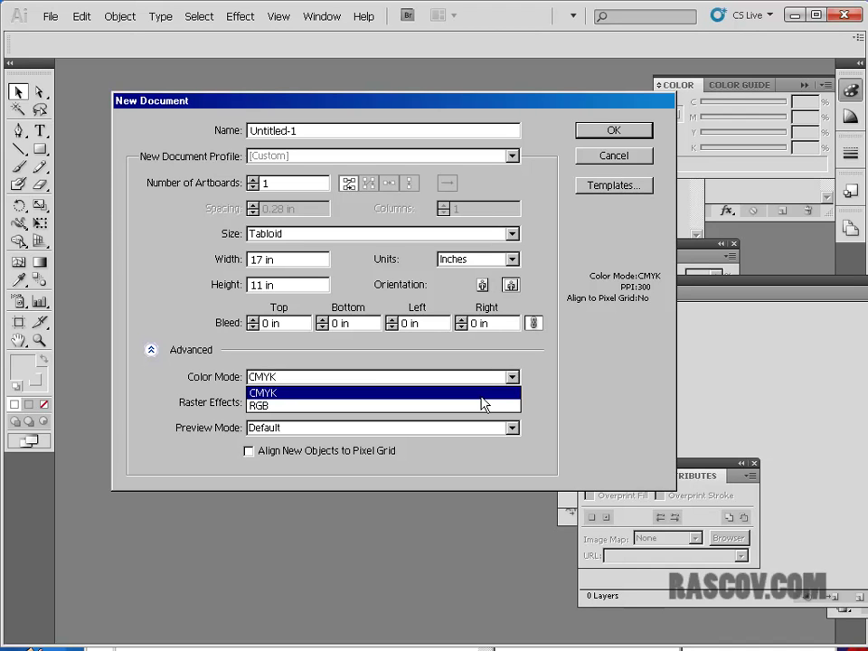
click(297, 395)
click(291, 378)
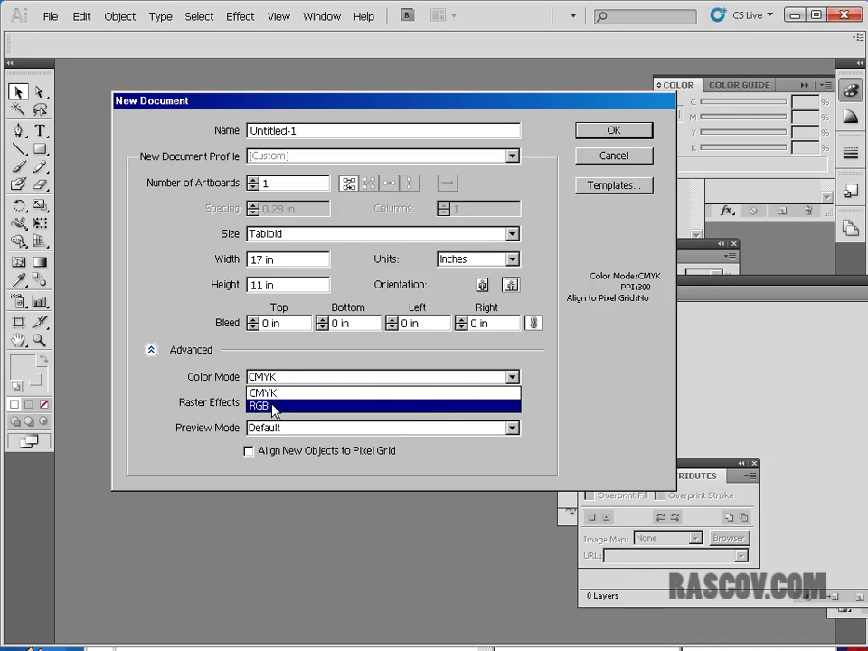
click(274, 407)
click(284, 378)
click(284, 393)
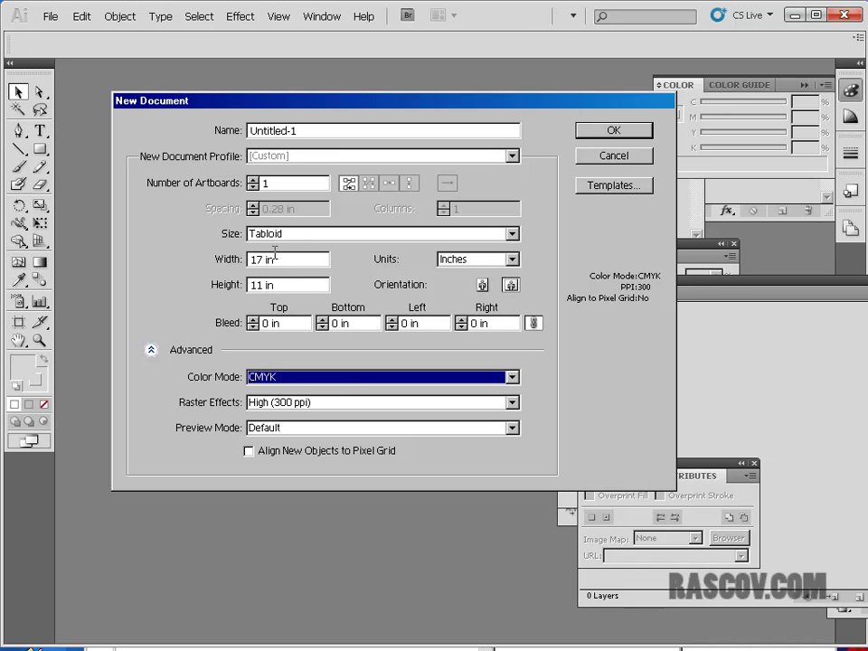
Create and close landscape Untitled-1, then create portrait 11 × 17 in Tabloid Untitled-2.
click(611, 132)
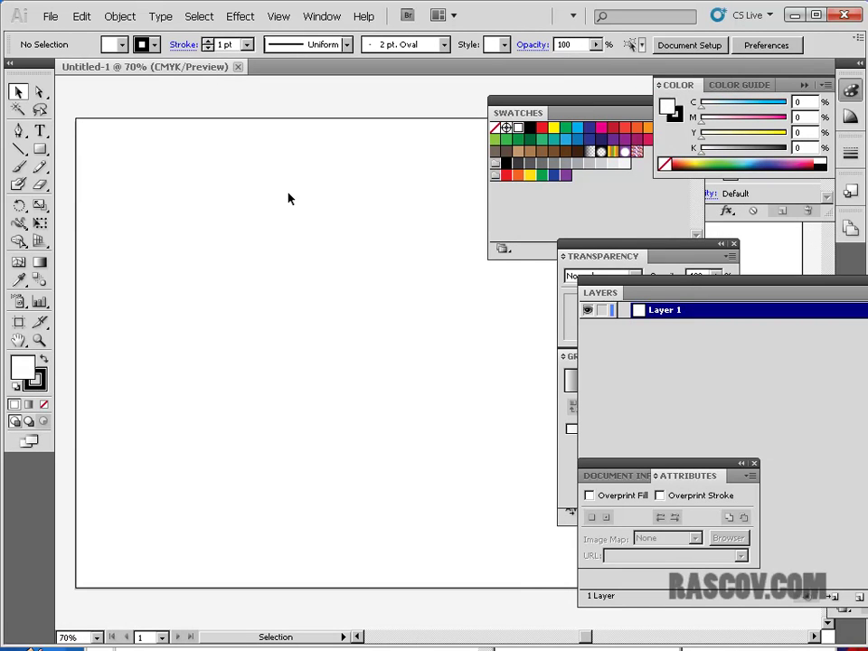
click(238, 67)
click(51, 16)
click(60, 32)
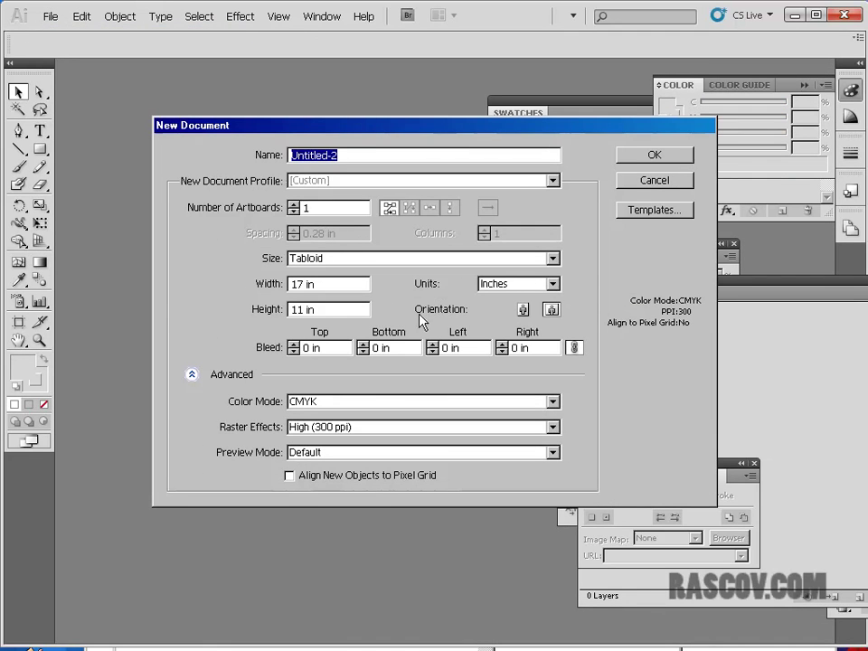
click(525, 311)
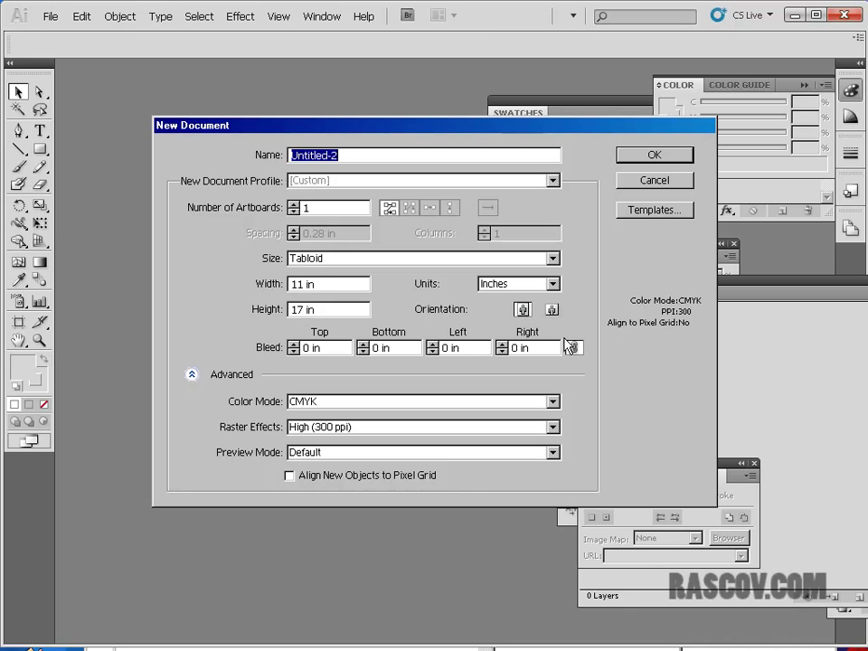
click(654, 156)
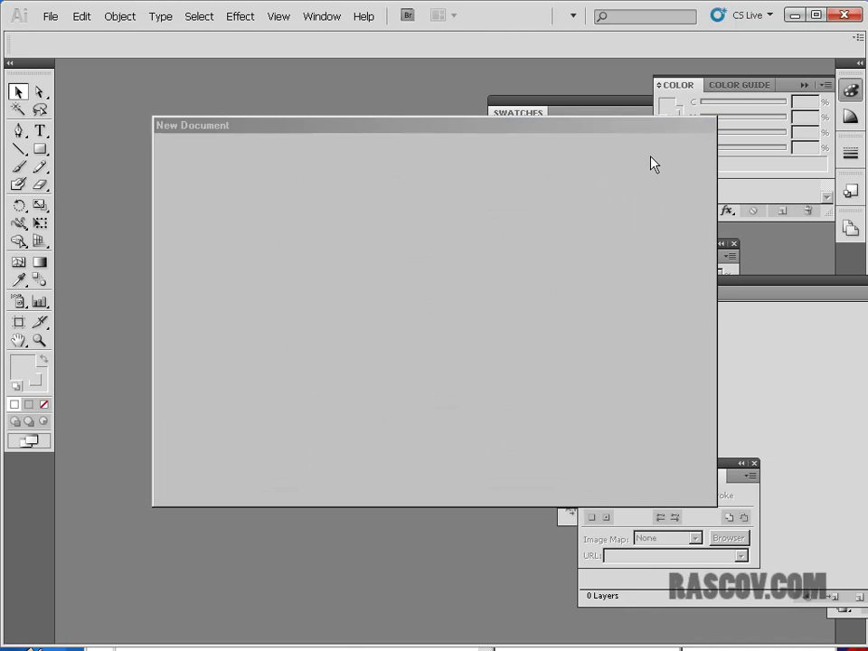
key(space)
drag(422, 374, 235, 351)
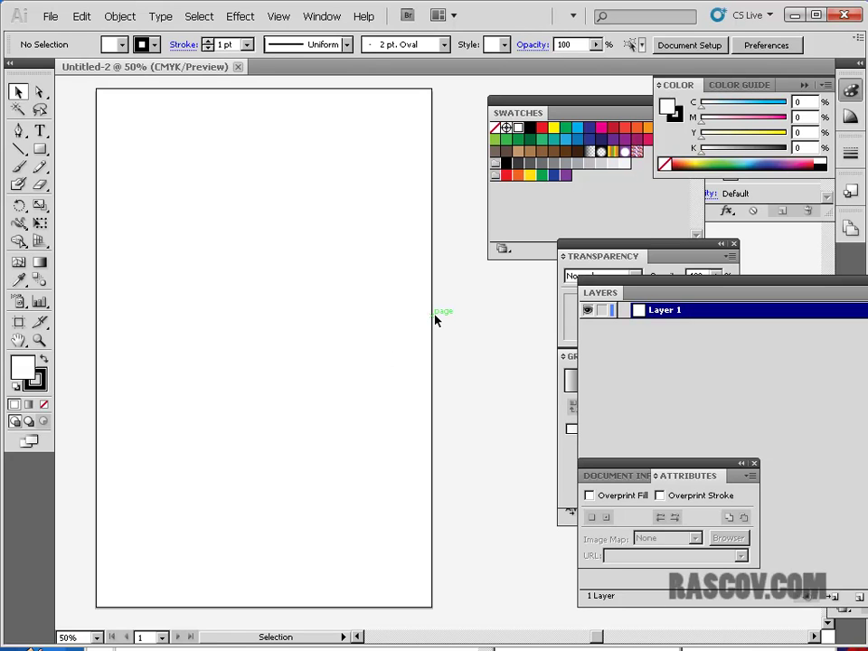
click(279, 18)
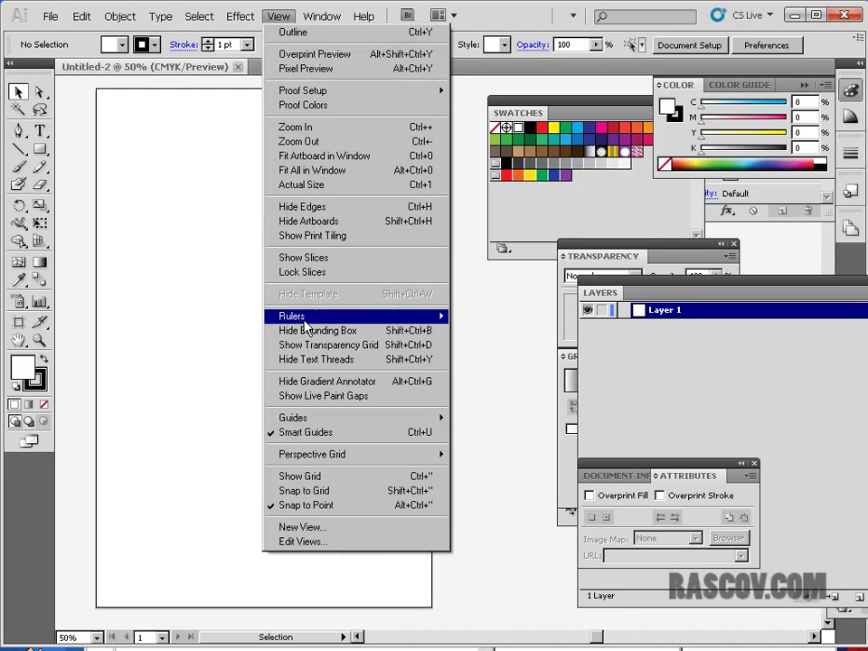
mouse_move(299, 319)
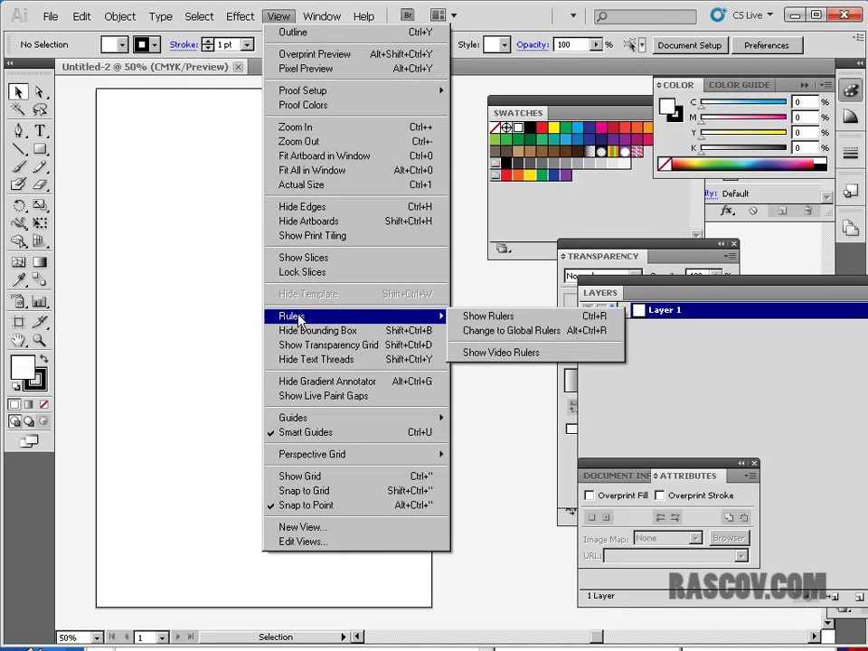
click(488, 317)
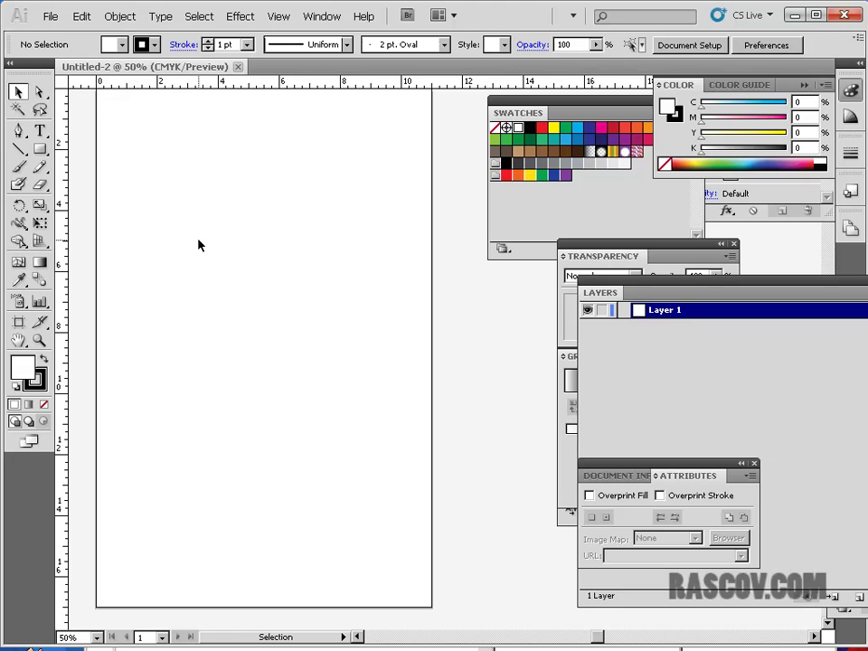
drag(185, 199, 217, 246)
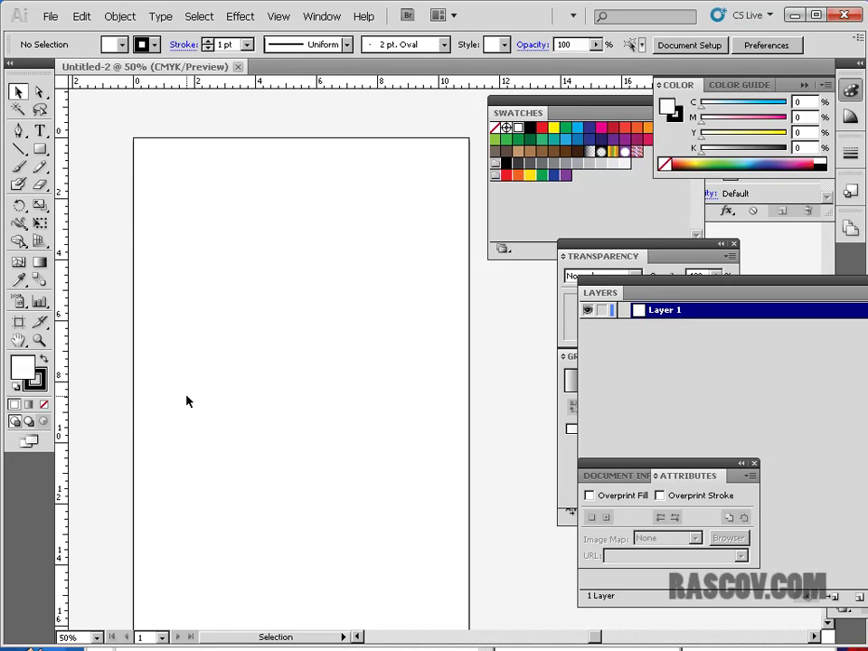
scroll(185, 419, down, 2)
scroll(185, 422, up, 1)
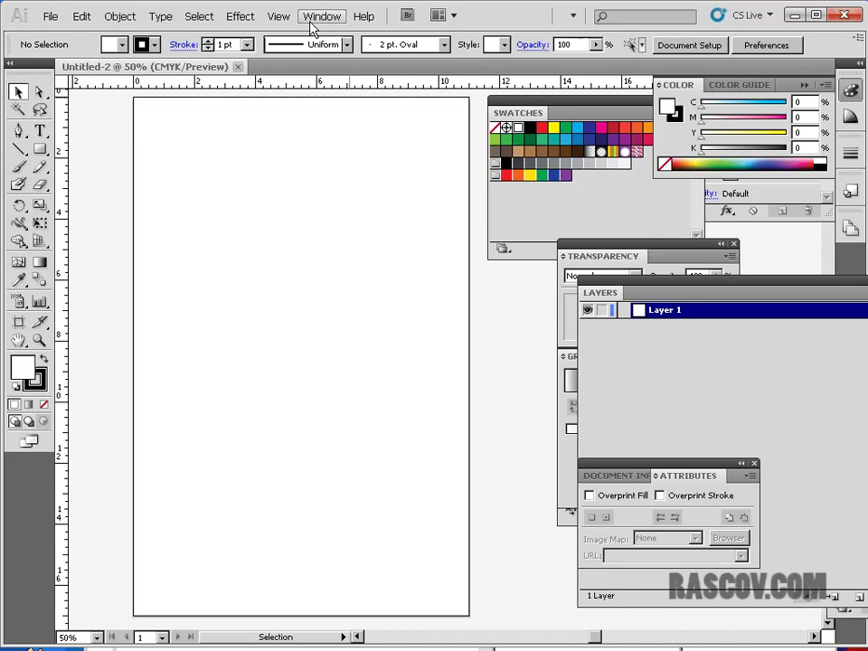
click(280, 18)
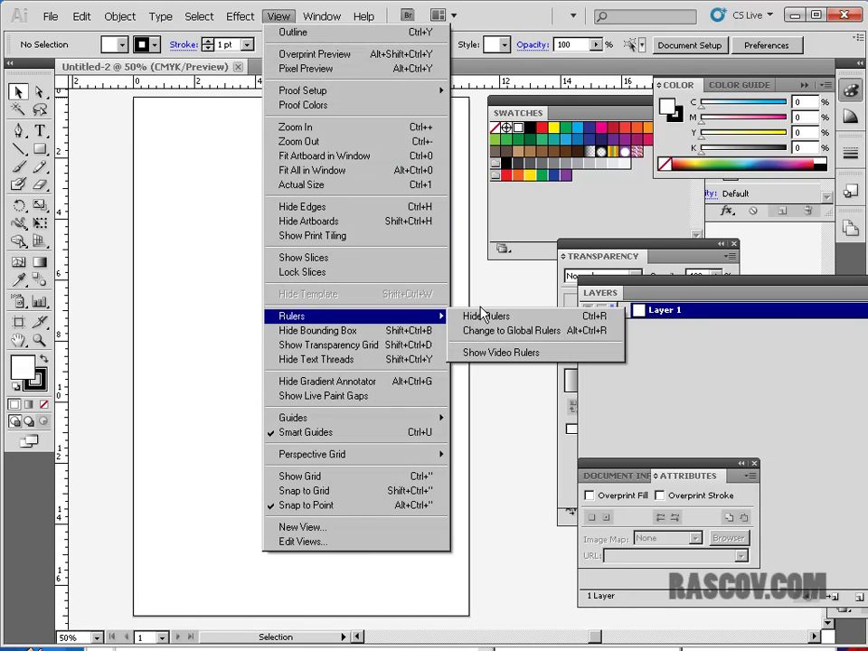
click(102, 175)
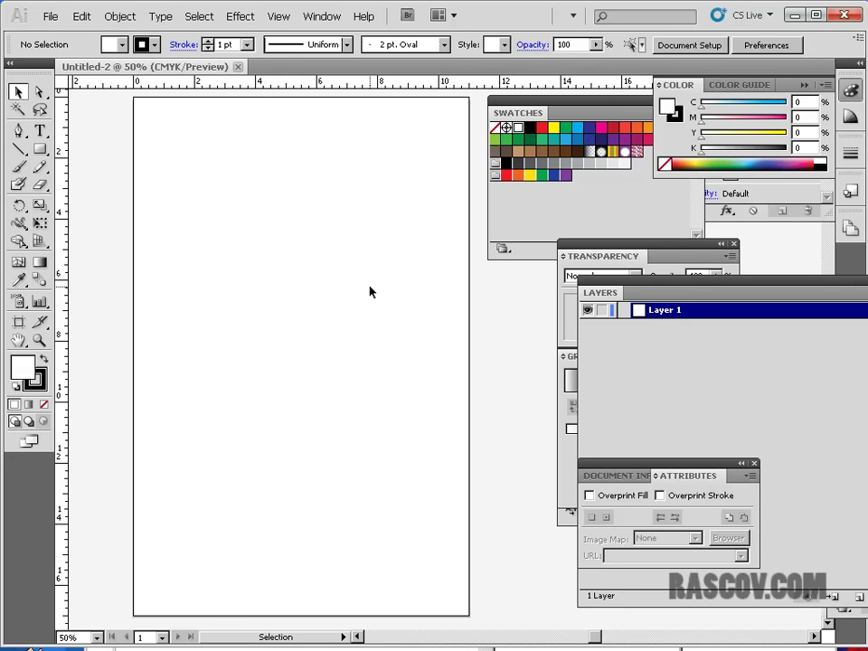
Float and shrink the Layers panel, detach Appearance from Swatches, and park Swatches beside the artboard.
drag(649, 286, 283, 158)
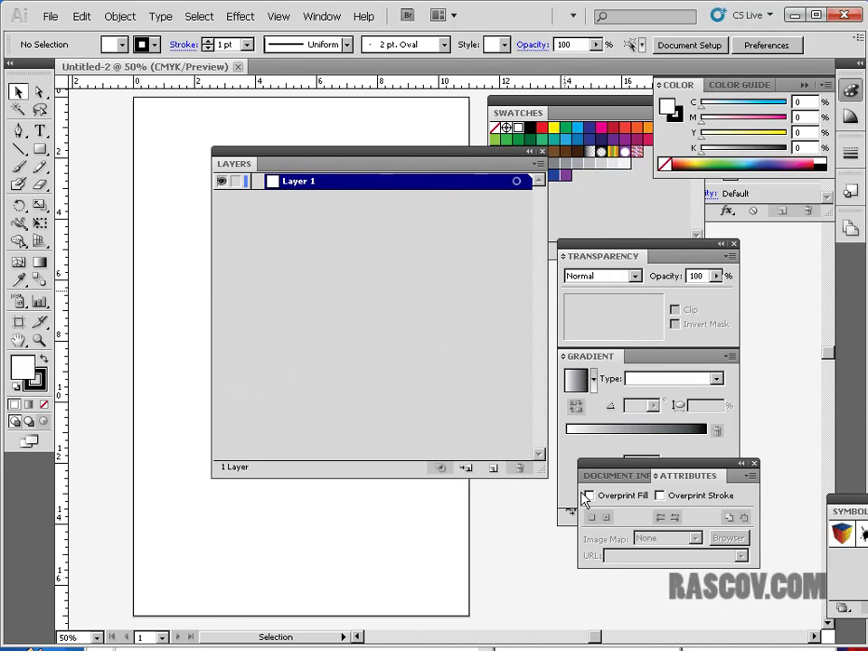
drag(545, 475, 415, 411)
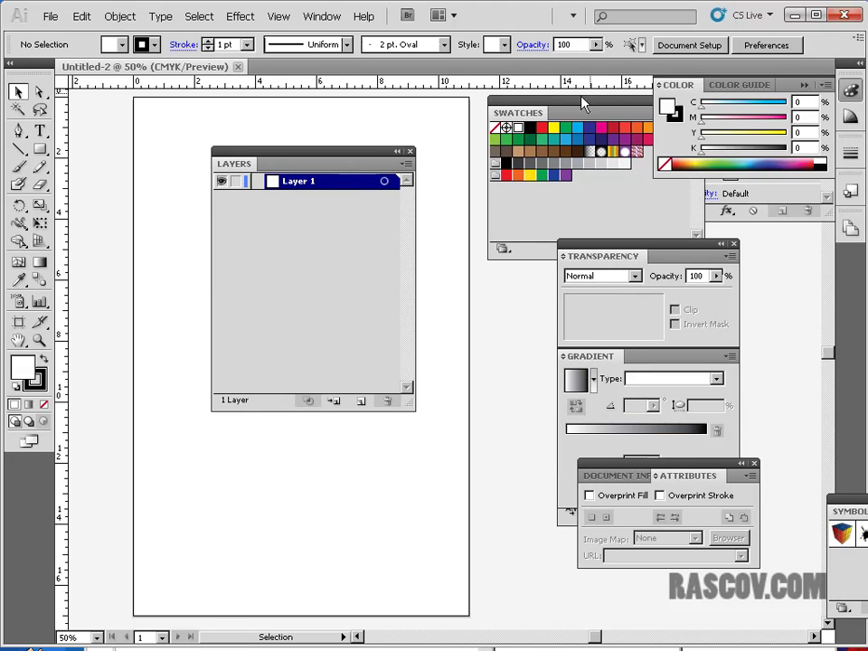
drag(511, 106, 442, 236)
drag(643, 241, 565, 117)
drag(476, 230, 756, 297)
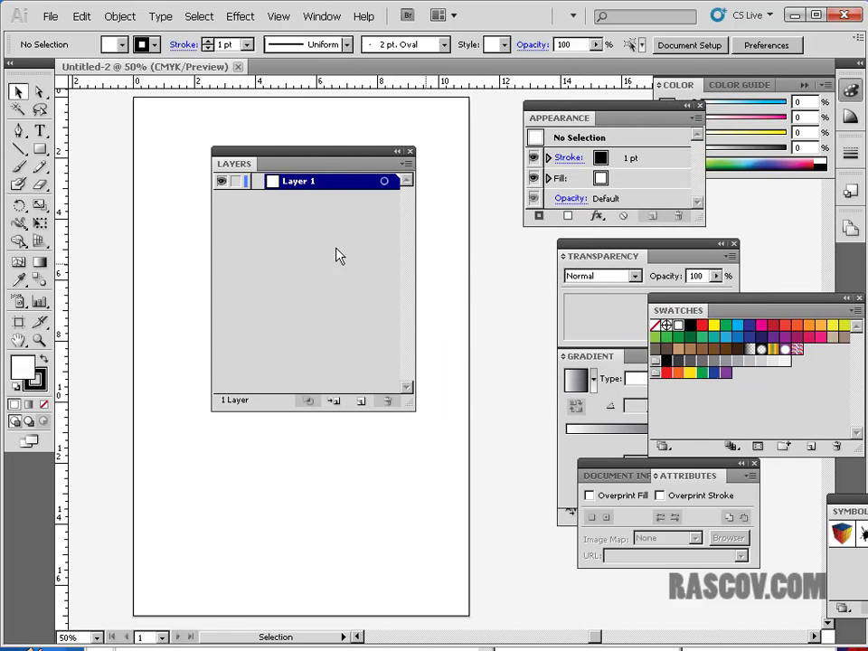
drag(304, 155, 522, 270)
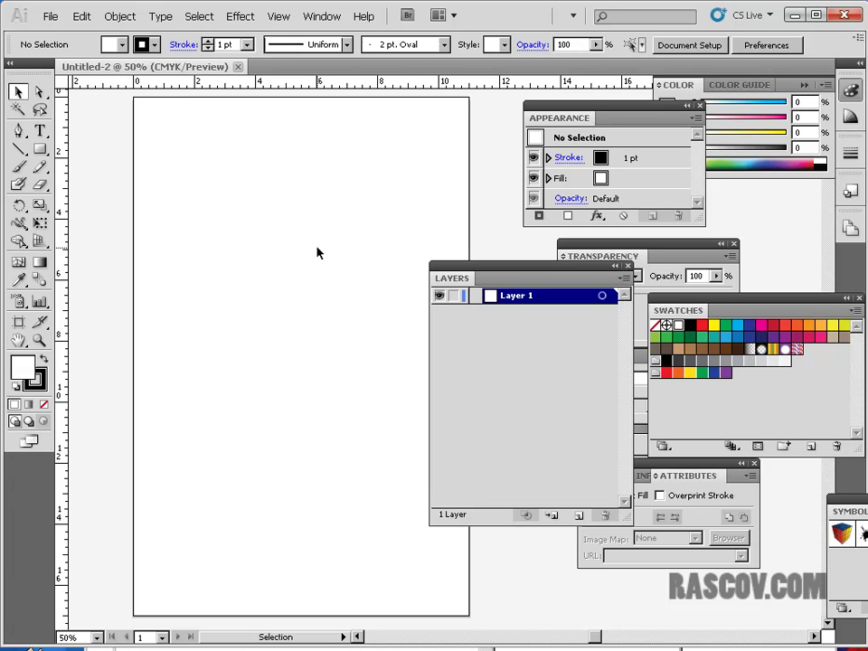
Place Photolautrec_ready.jpg from the lautrec folder as a linked image.
click(52, 16)
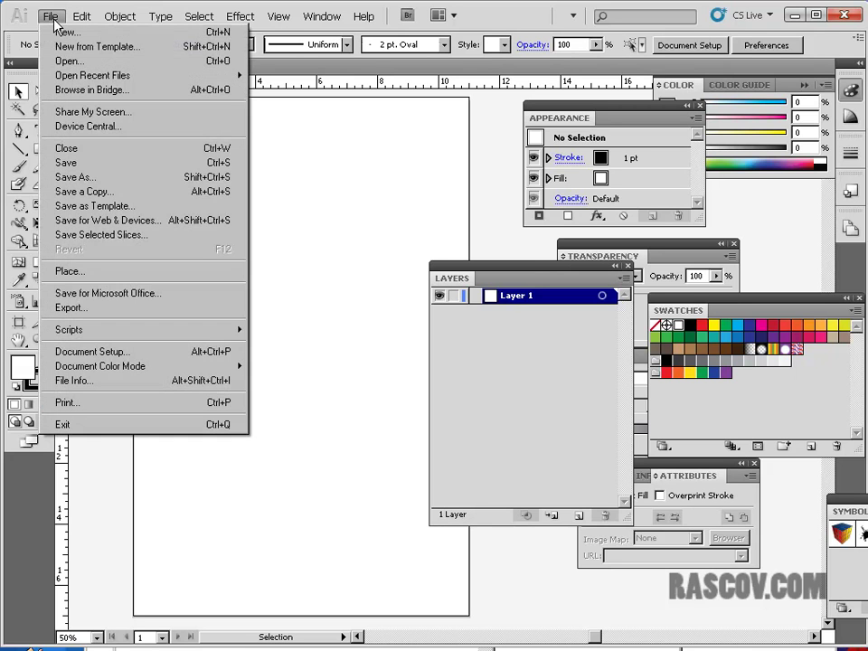
click(100, 274)
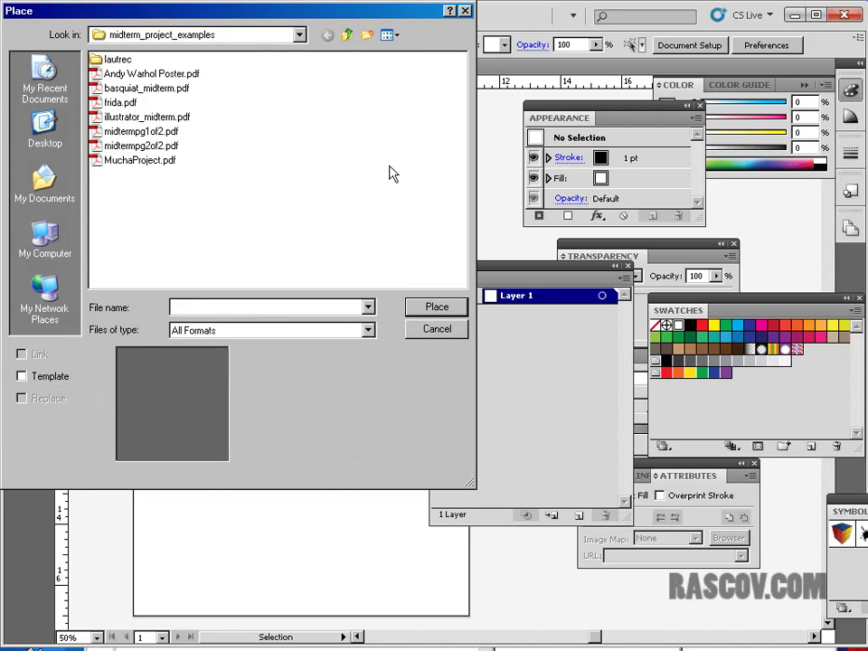
double_click(109, 59)
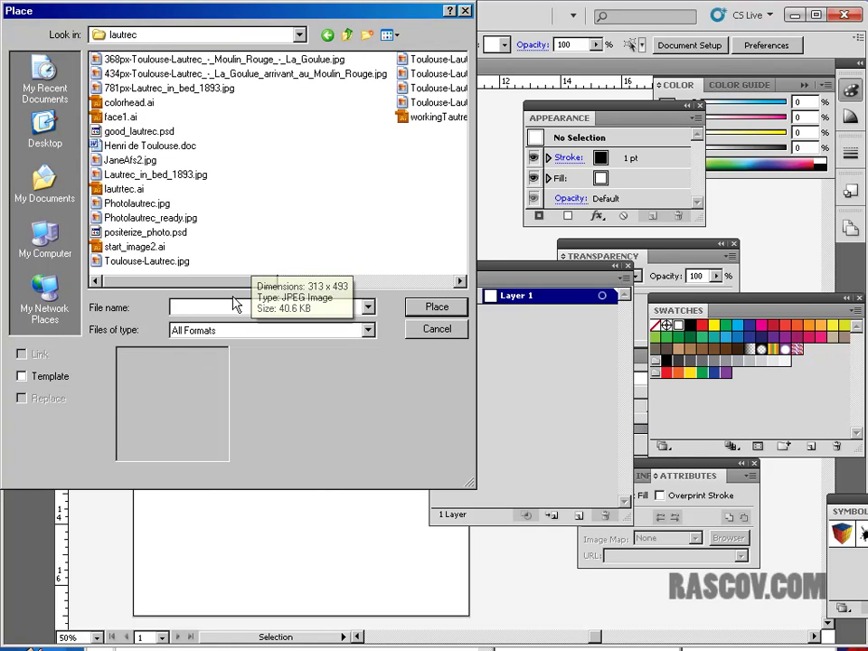
click(150, 218)
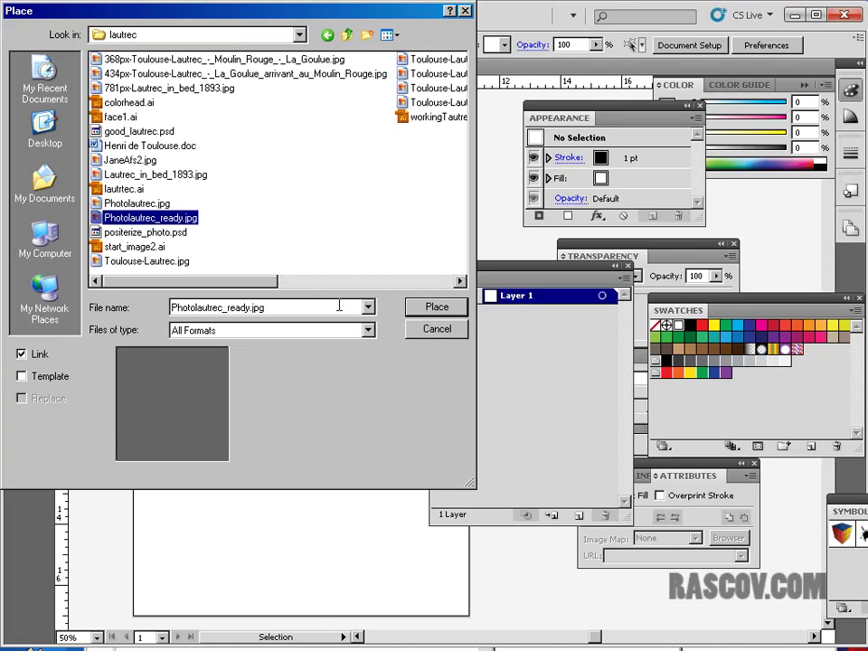
click(438, 307)
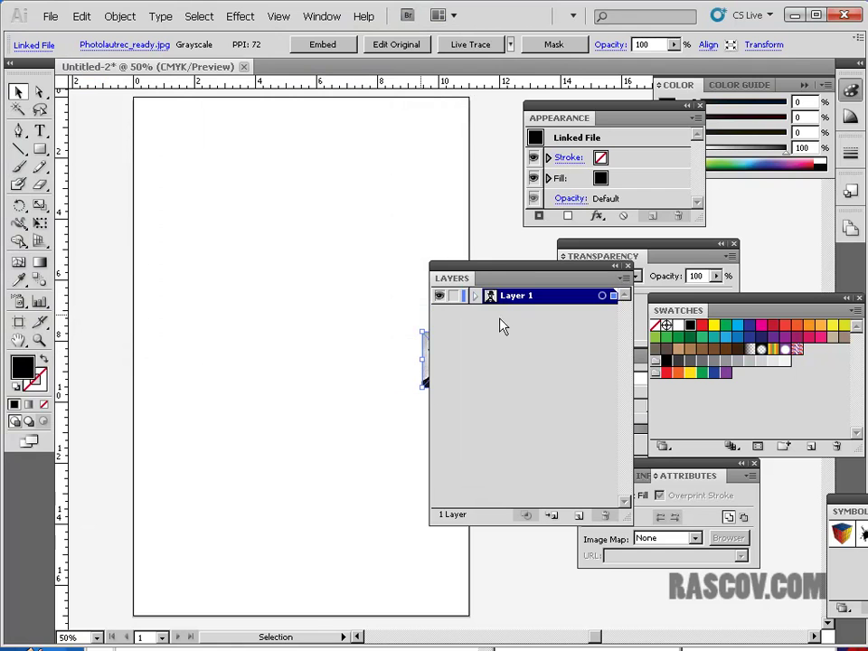
Move the photo to the page's upper left and resize it by its corner to about three inches wide.
drag(479, 274, 535, 258)
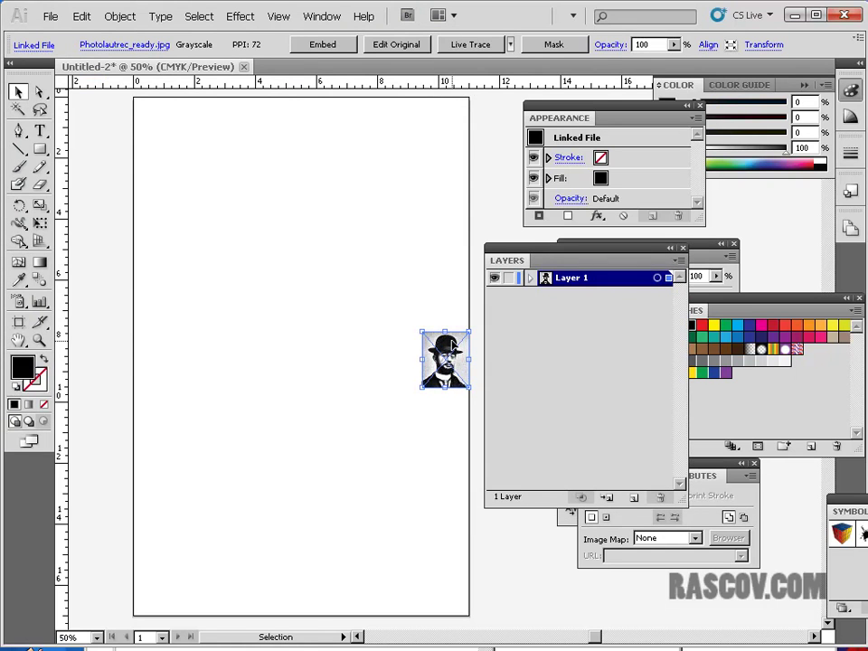
drag(452, 341, 208, 165)
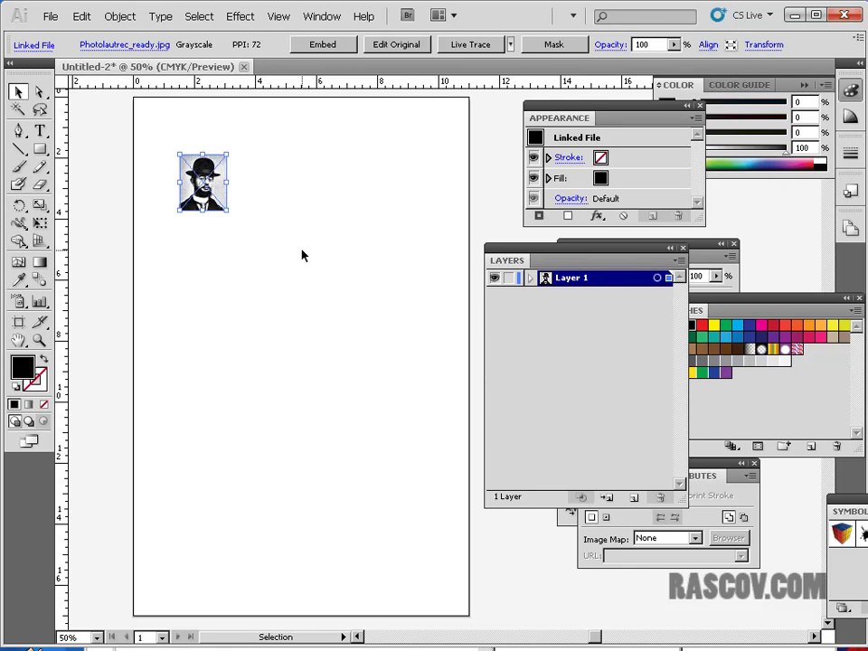
drag(228, 210, 318, 323)
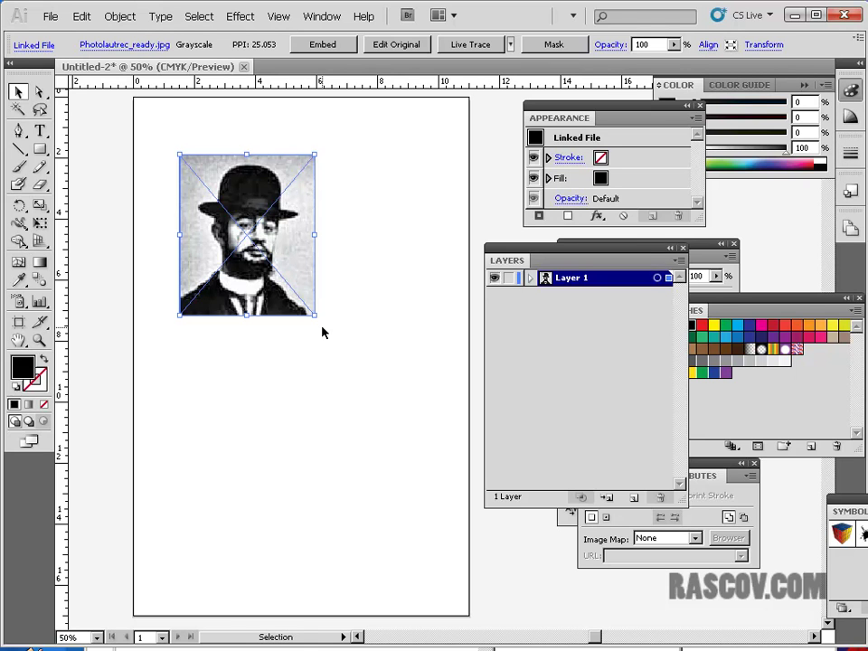
drag(314, 315, 275, 267)
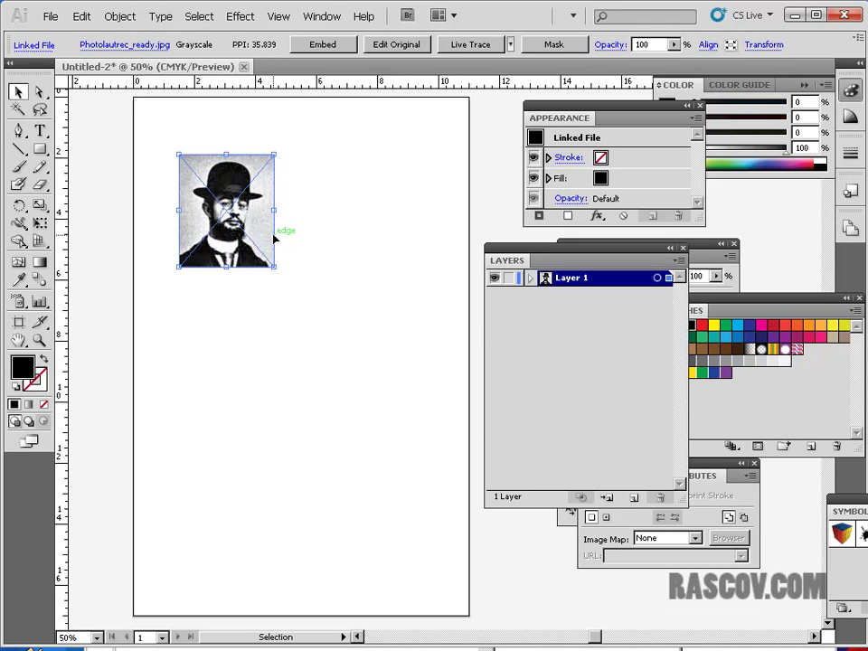
key(ctrl+equal)
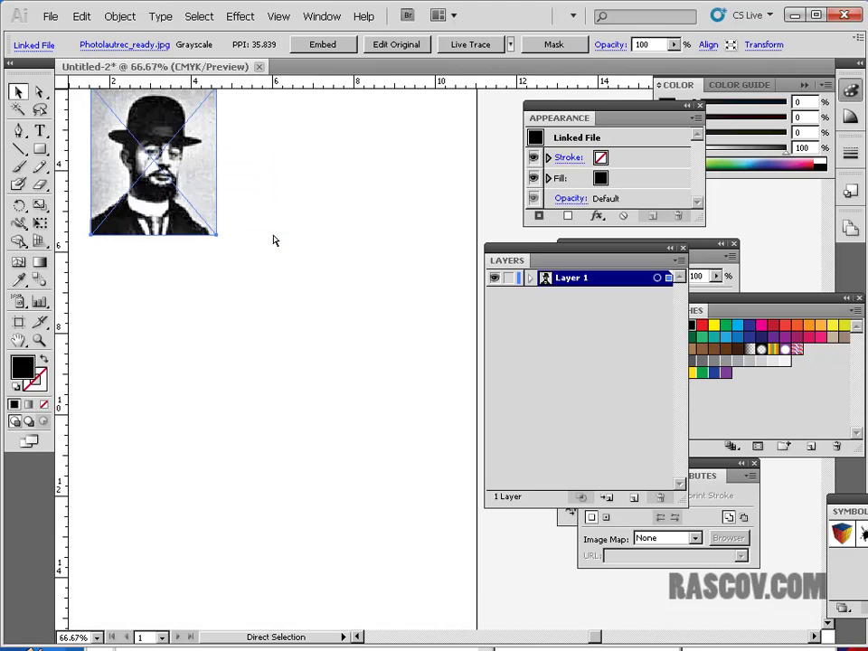
key(ctrl+equal)
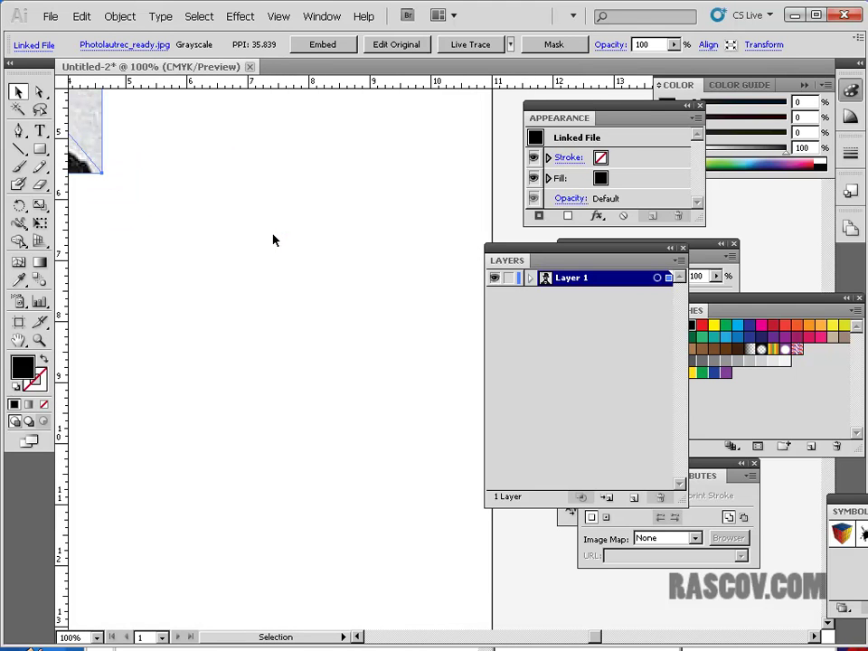
key(space)
key(space)
drag(208, 258, 331, 330)
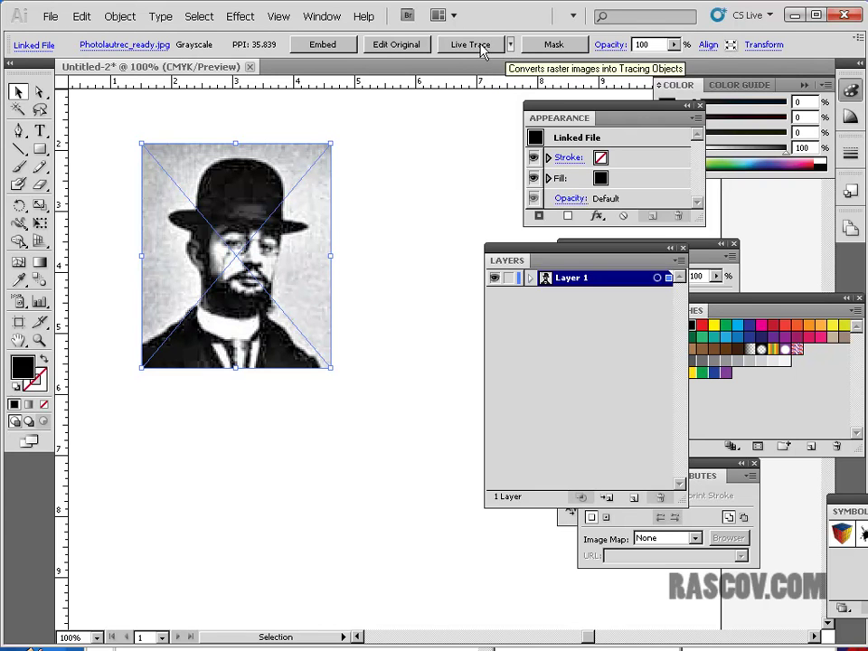
Trace the portrait photo with the Simple Trace preset, then undo that tracing.
click(511, 45)
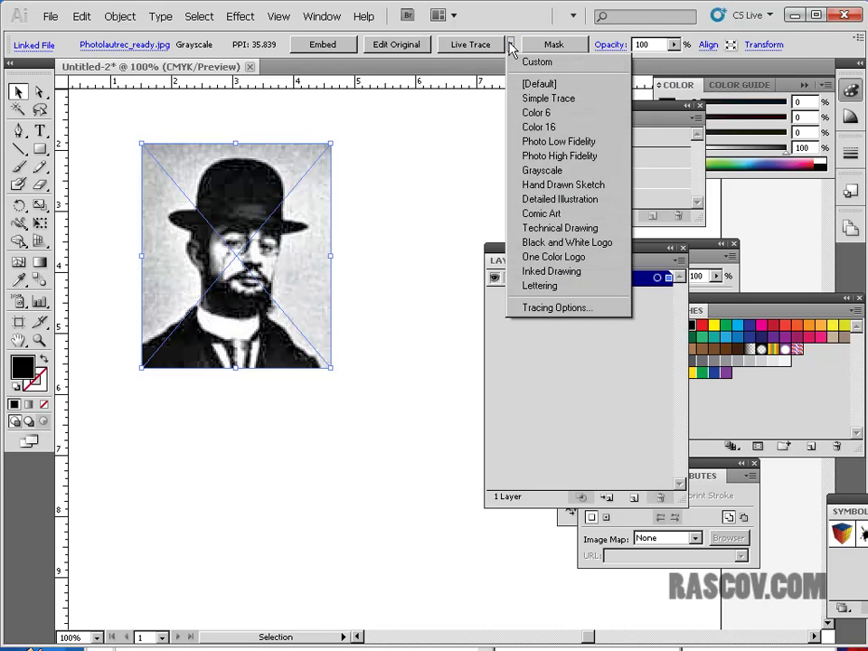
click(554, 98)
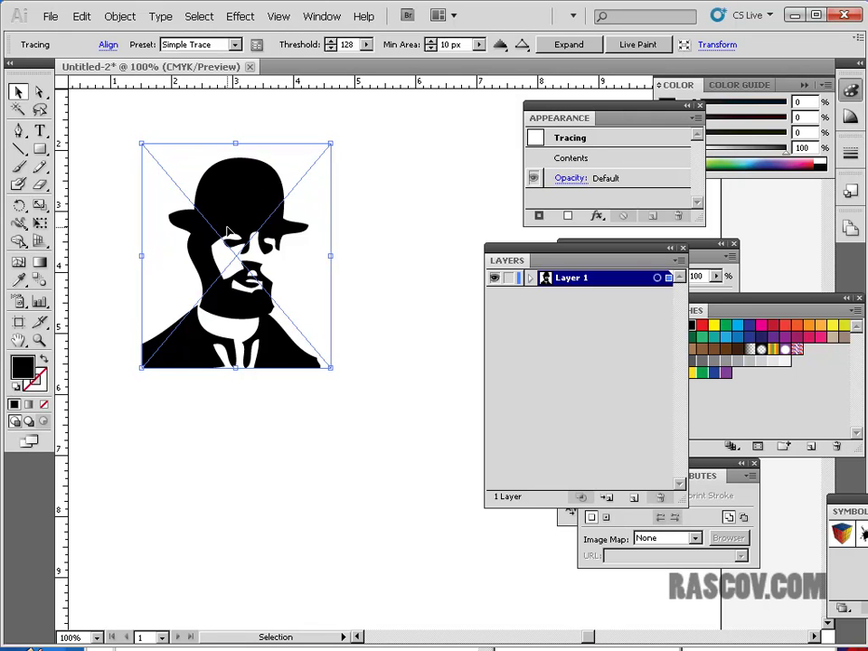
click(82, 16)
click(94, 37)
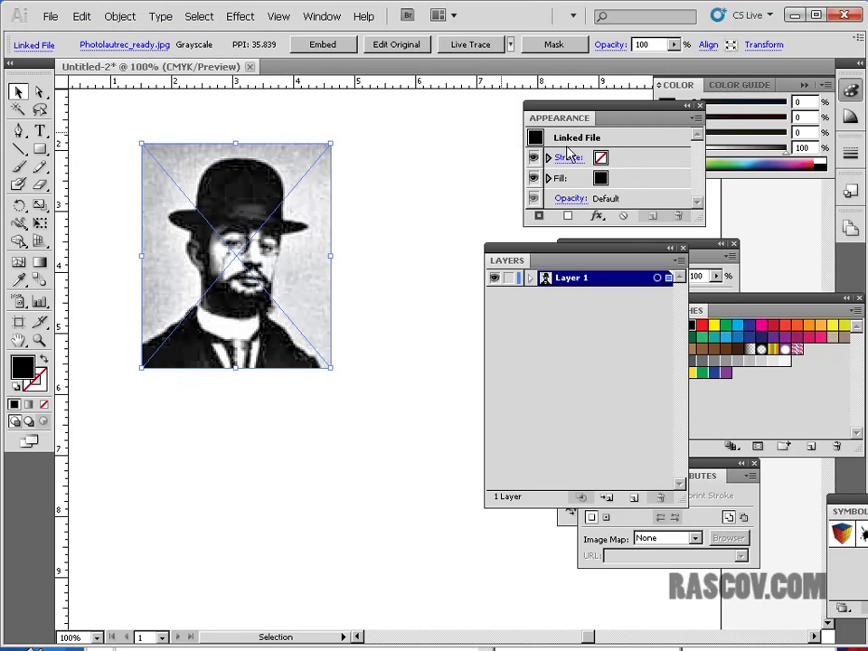
Retrace the photo with the Color 6 preset and zoom in on the result.
click(510, 45)
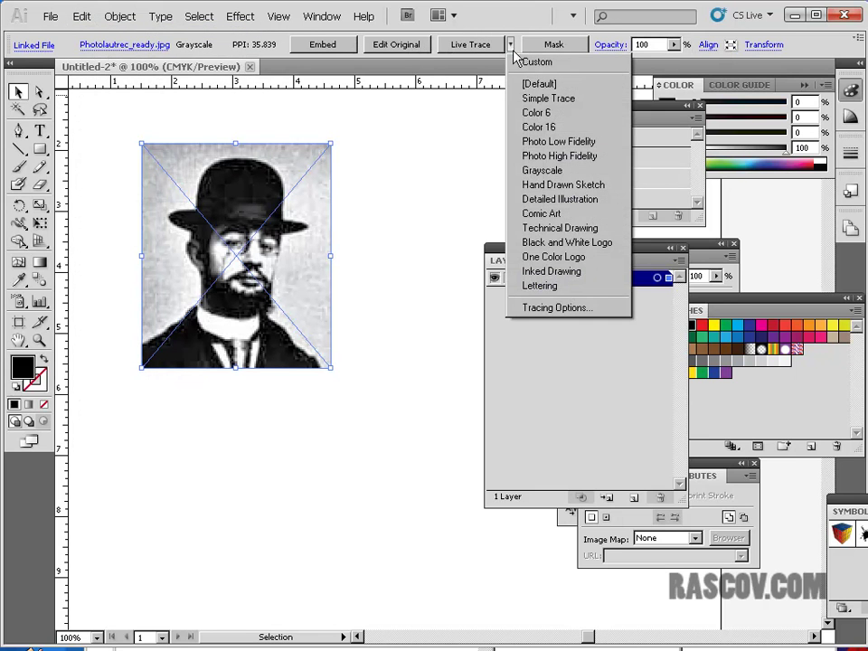
click(536, 113)
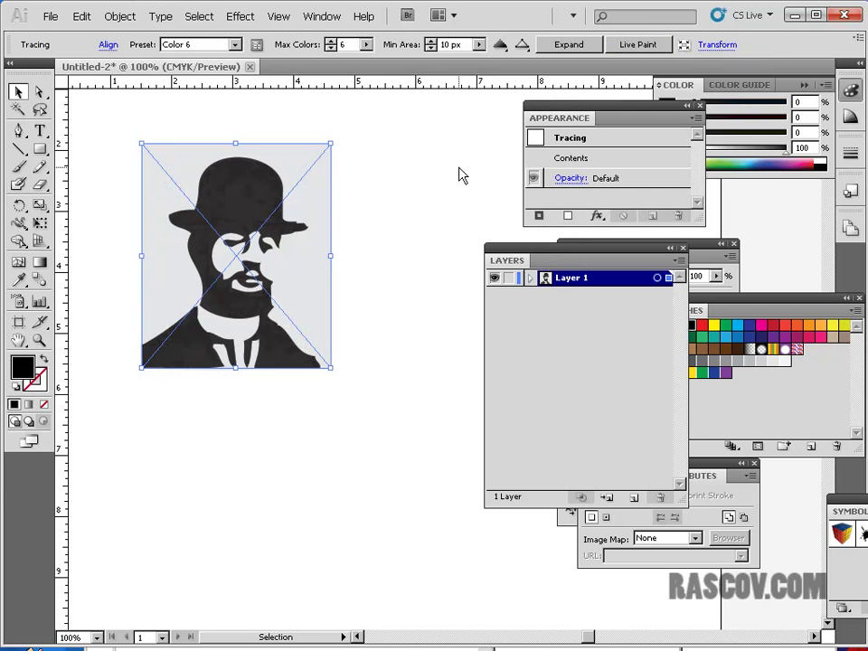
key(ctrl+plus)
key(ctrl+plus)
key(ctrl+plus)
mouse_move(361, 148)
mouse_down()
mouse_move(238, 273)
mouse_move(239, 254)
mouse_move(339, 378)
mouse_up()
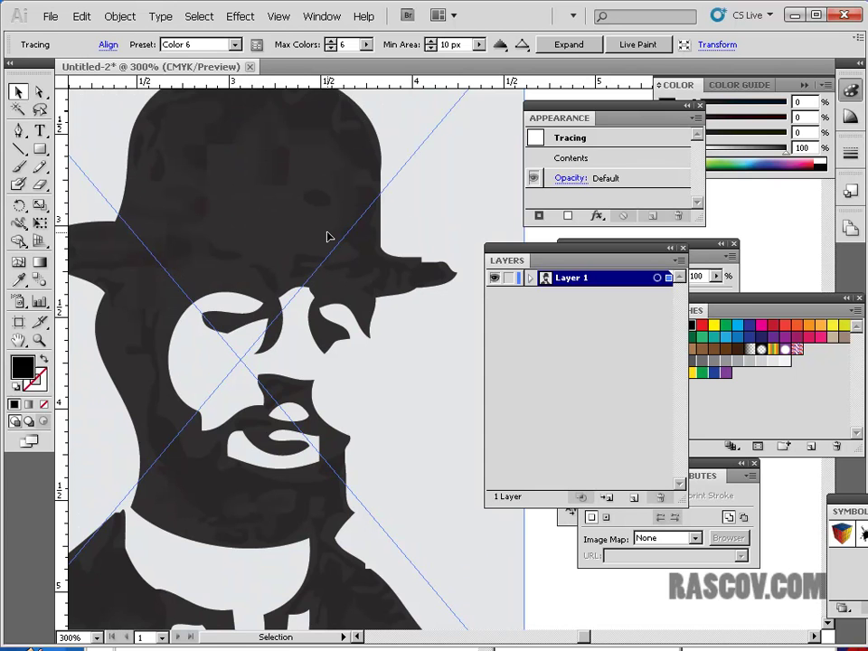
Undo the Color 6 tracing and preview a Photo Low Fidelity trace zoomed out.
click(81, 16)
click(68, 32)
click(510, 45)
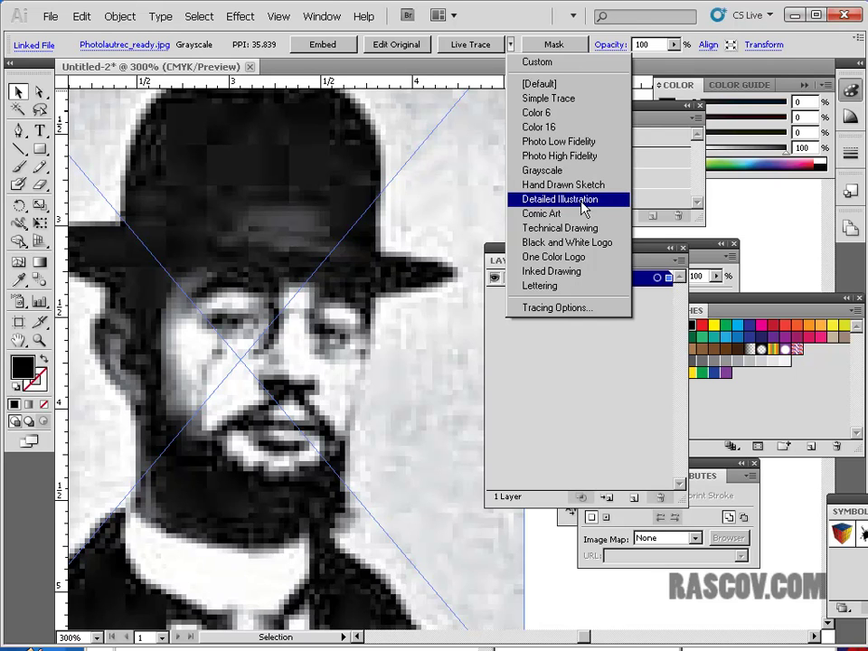
click(586, 142)
key(ctrl+minus)
key(ctrl+minus)
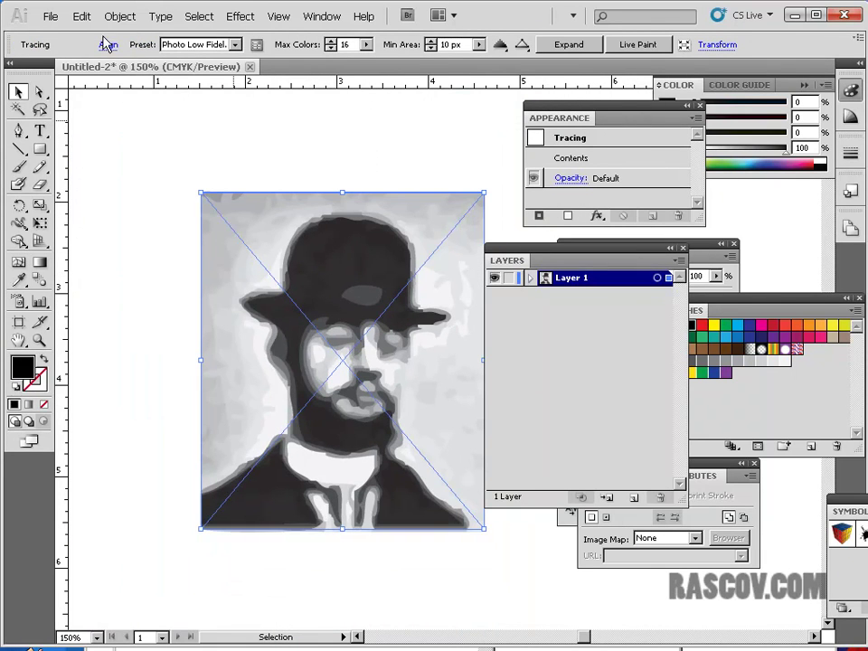
Undo the Photo Low Fidelity tracing and move the photo up and left.
click(81, 17)
click(89, 33)
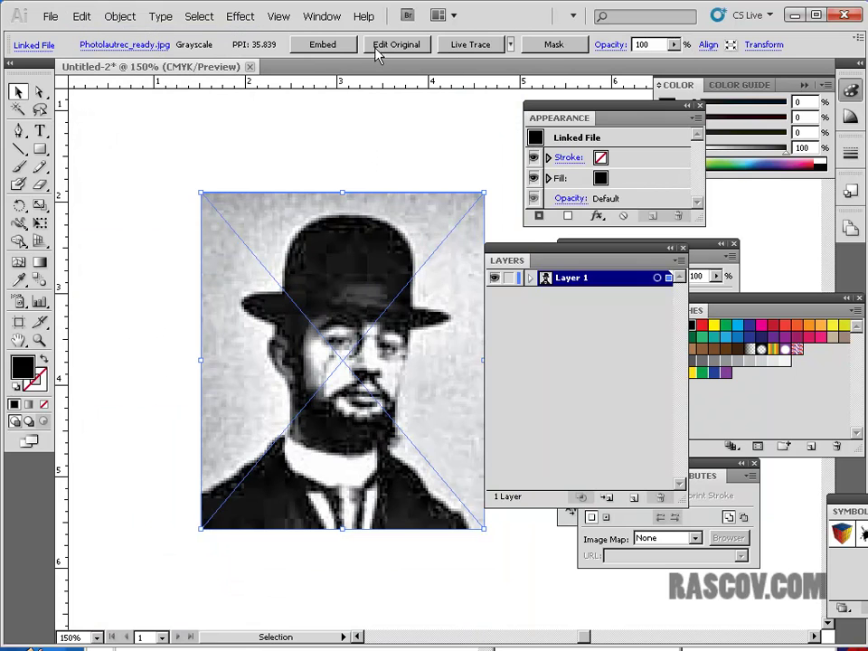
drag(358, 244, 278, 211)
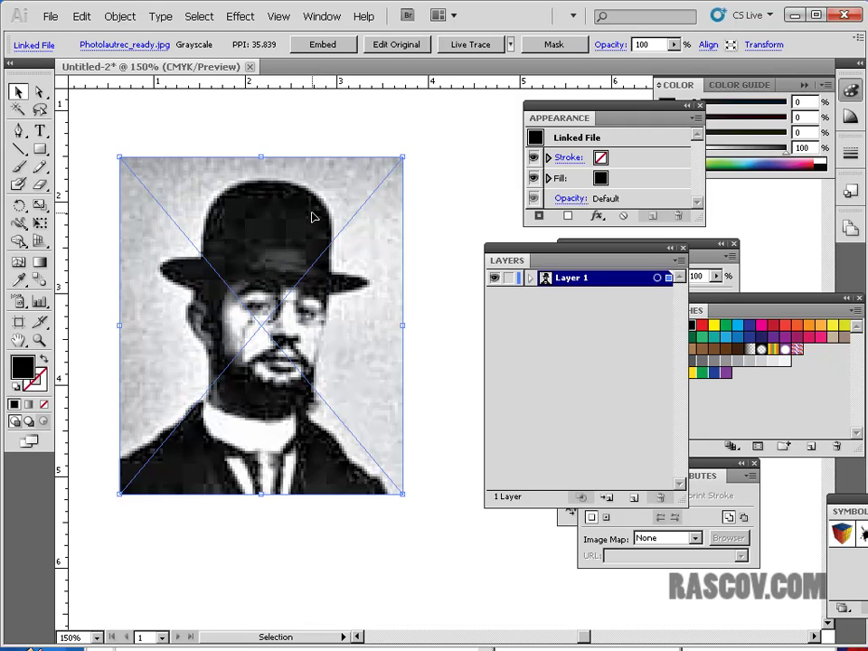
Go to Object > Live Trace to reach Tracing Options for the portrait photo.
click(126, 18)
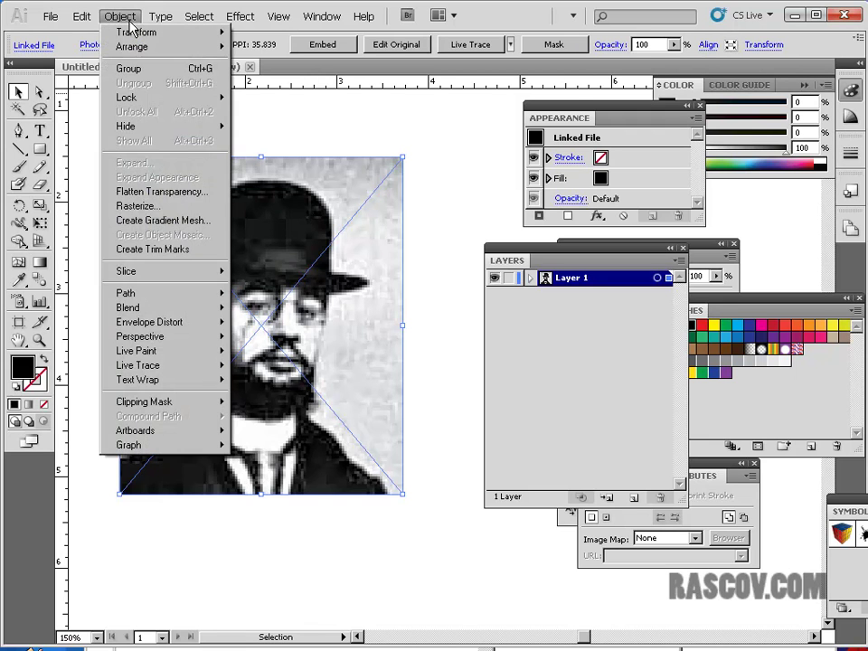
mouse_move(167, 369)
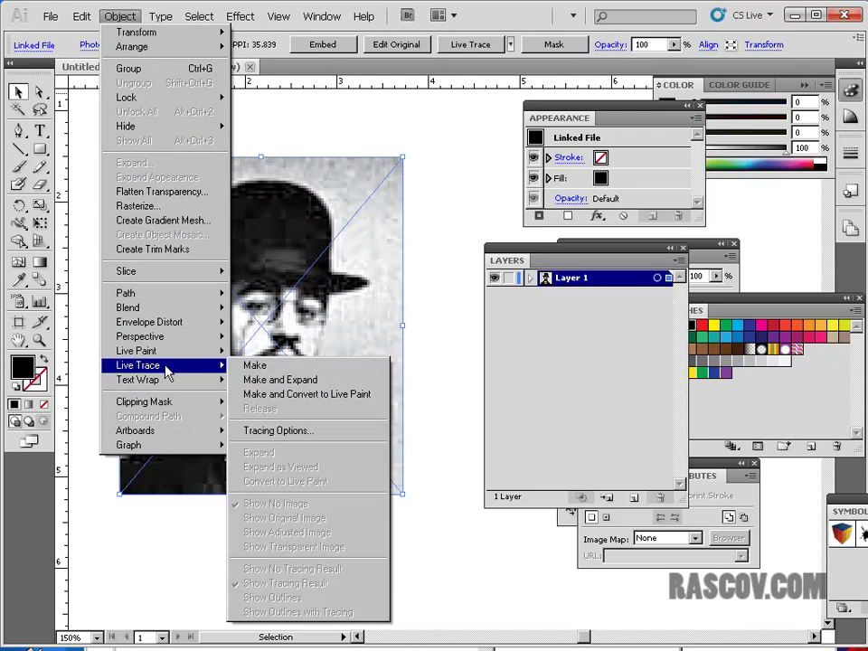
Open Tracing Options, move the dialog off the portrait, and try Color mode before returning to Black and White.
click(335, 444)
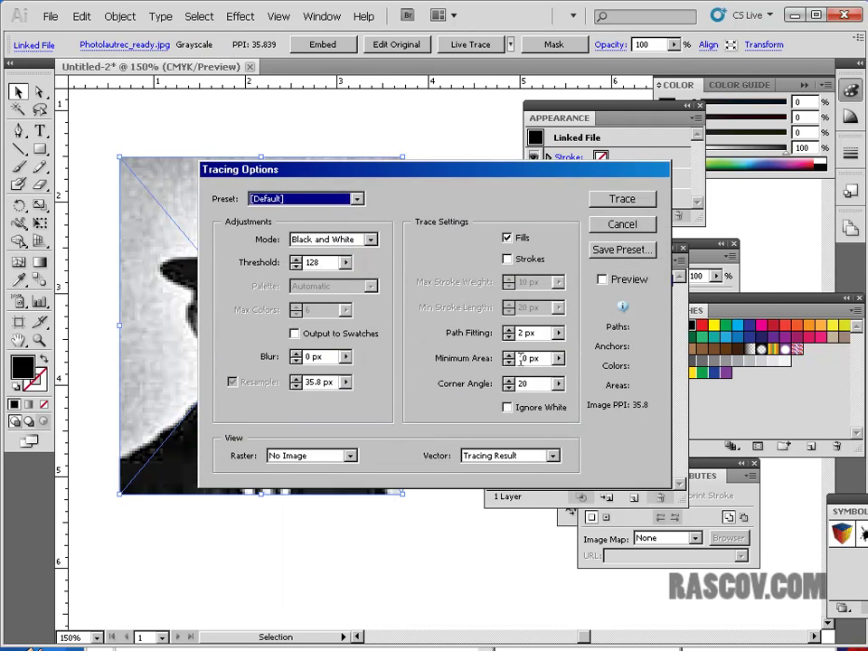
drag(403, 171, 616, 135)
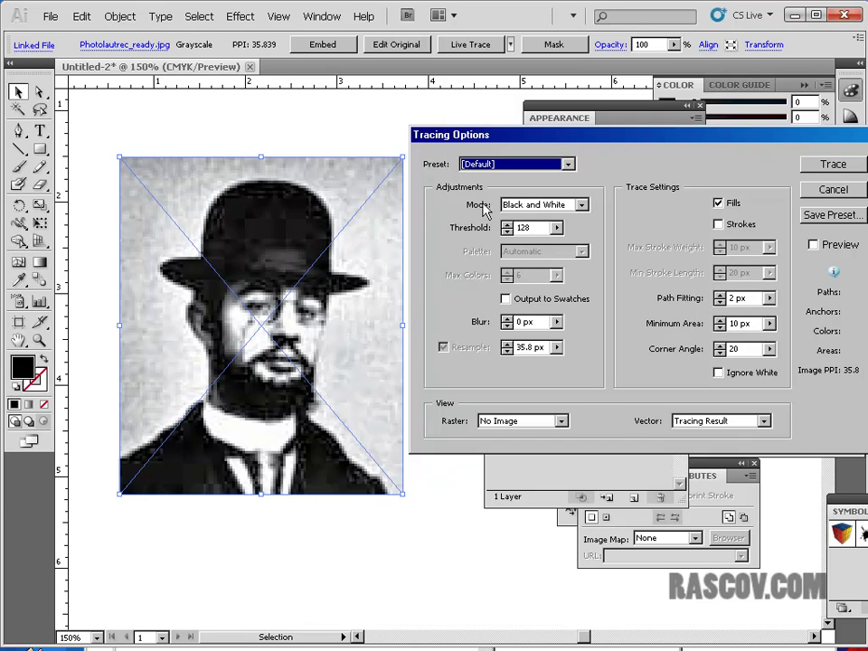
click(582, 205)
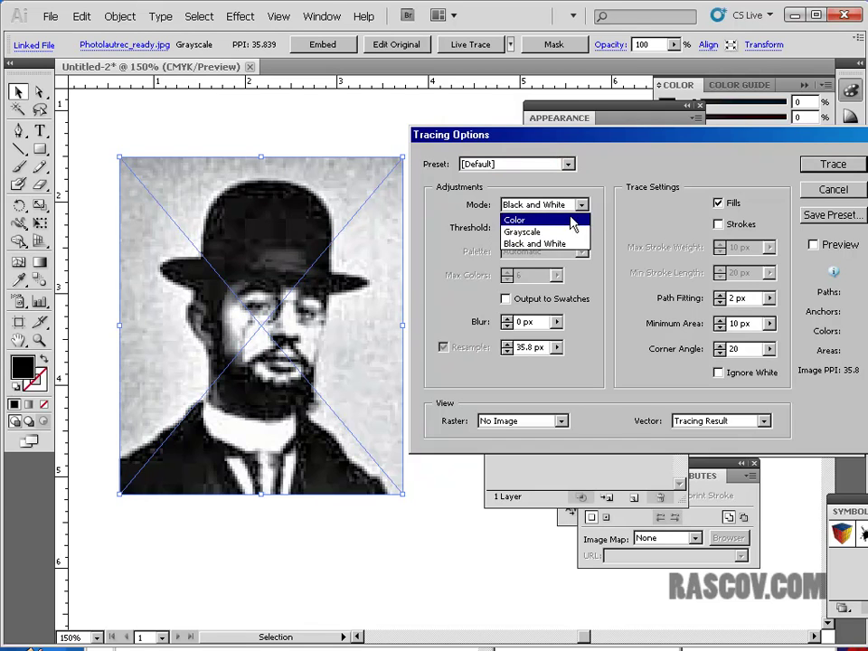
click(572, 220)
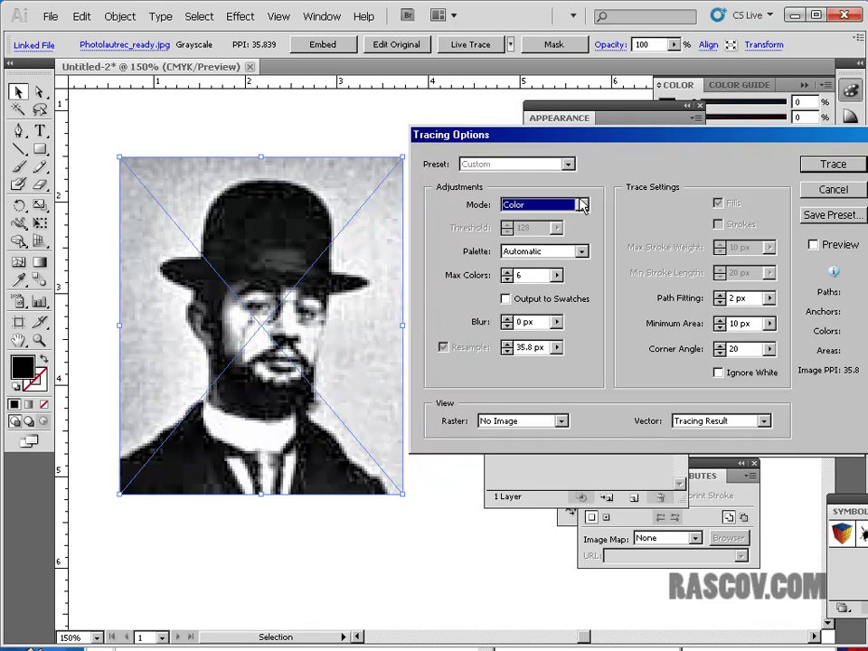
click(583, 206)
click(563, 244)
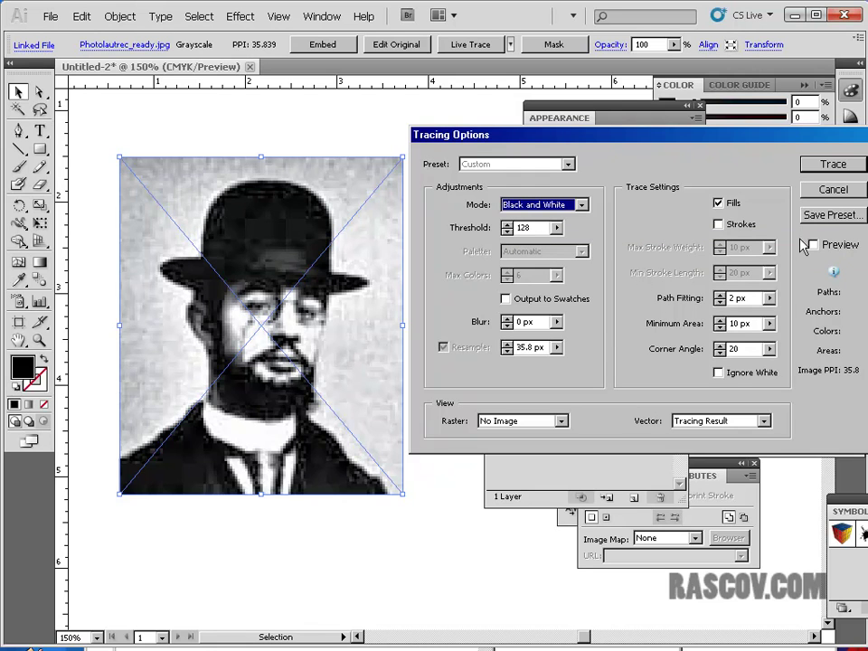
Enable Preview and adjust the Threshold slider to settle at 118.
click(813, 245)
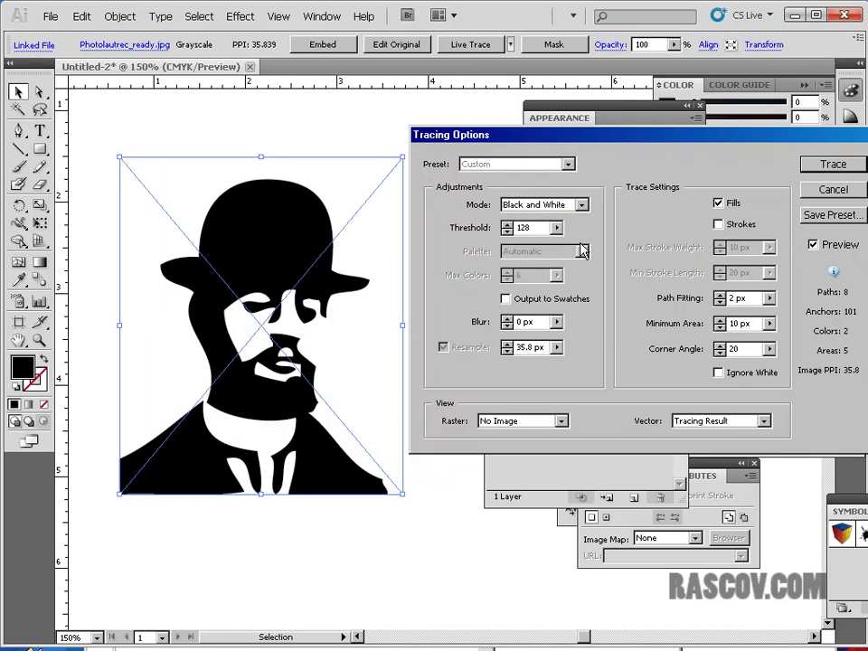
drag(557, 229, 476, 252)
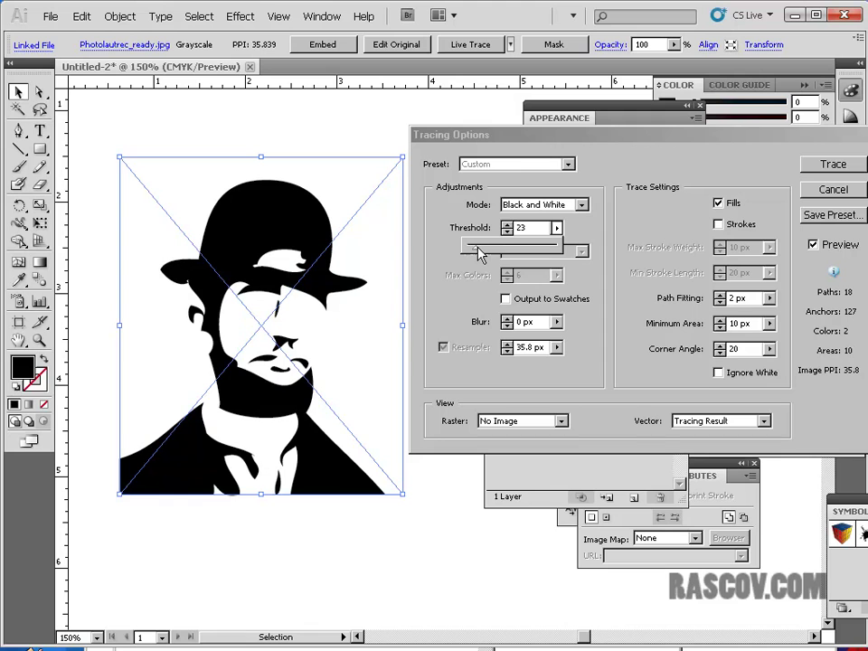
mouse_move(476, 253)
mouse_down()
mouse_move(534, 254)
mouse_move(507, 252)
mouse_move(523, 254)
mouse_move(511, 246)
mouse_up()
Switch the trace Mode to Grayscale and raise Max Colors from 6 to 29.
click(581, 206)
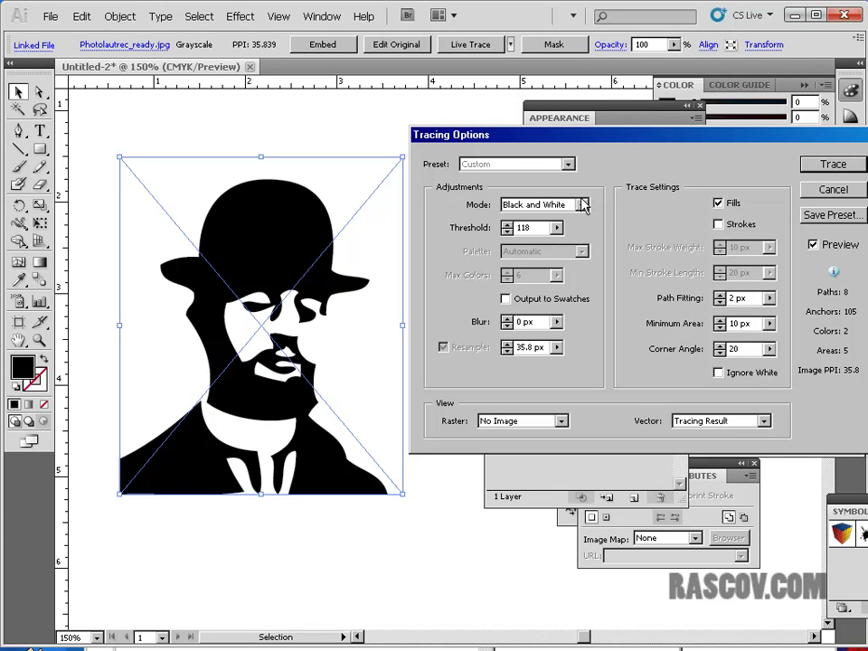
click(582, 207)
click(557, 233)
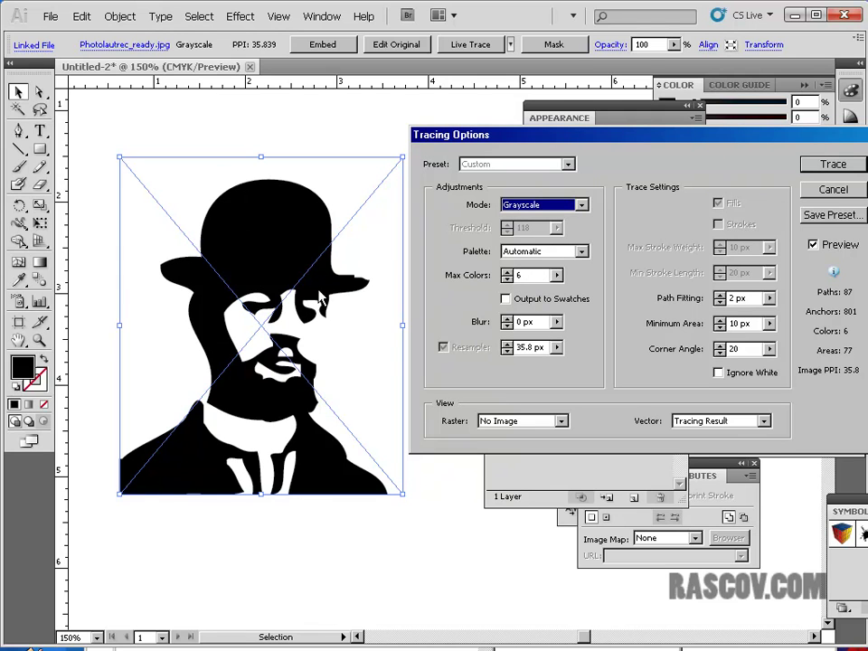
click(557, 275)
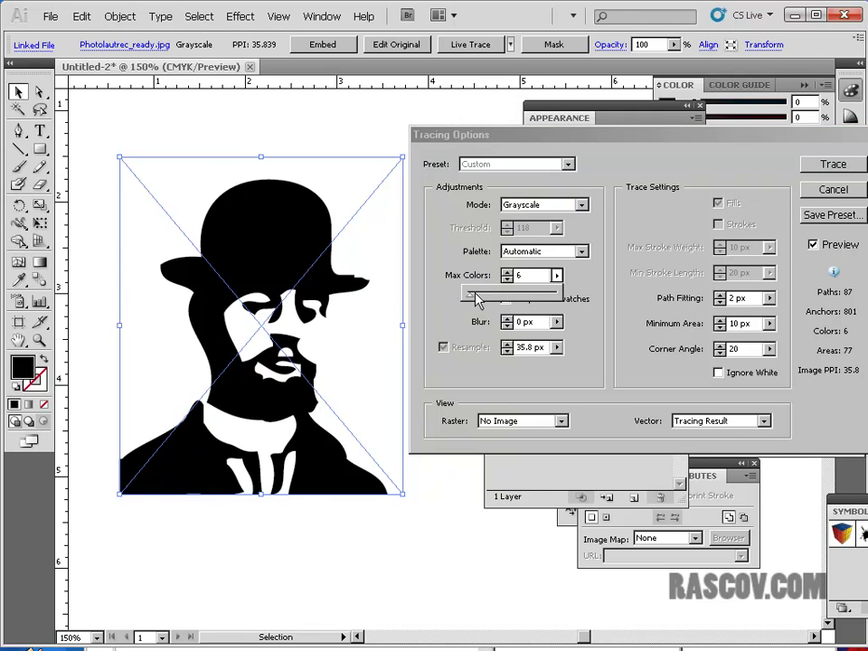
drag(471, 301, 480, 303)
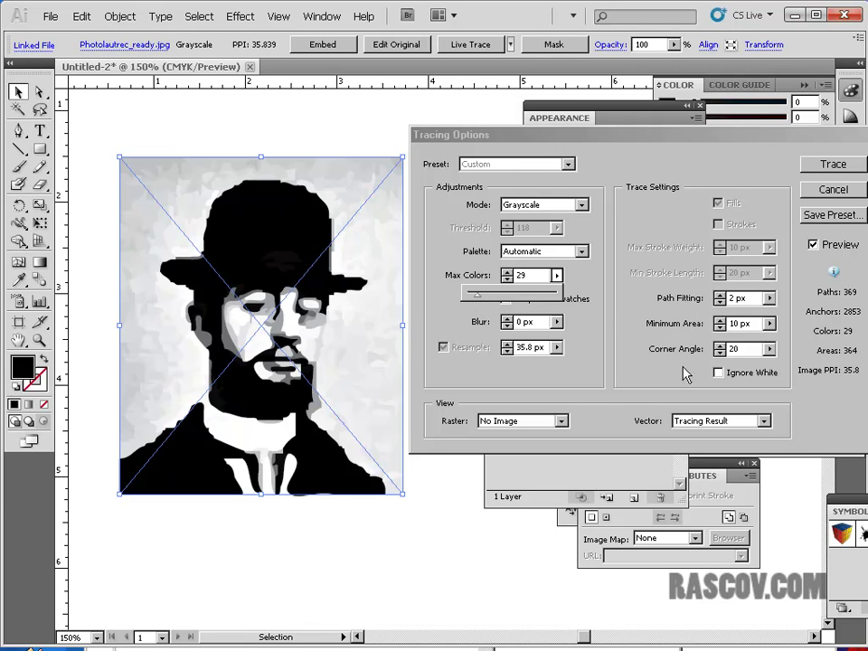
click(610, 357)
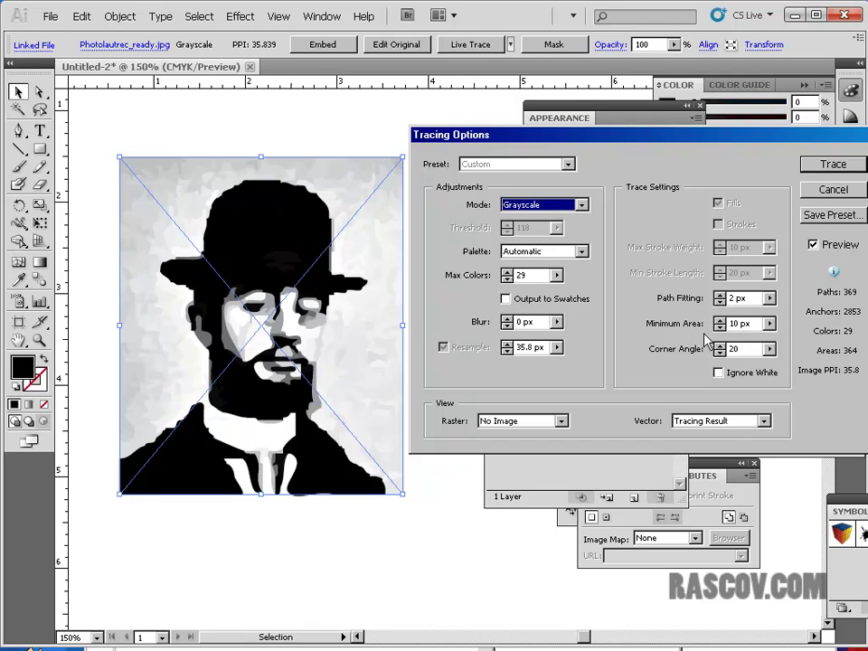
Set the Minimum Area to 0 px.
click(770, 324)
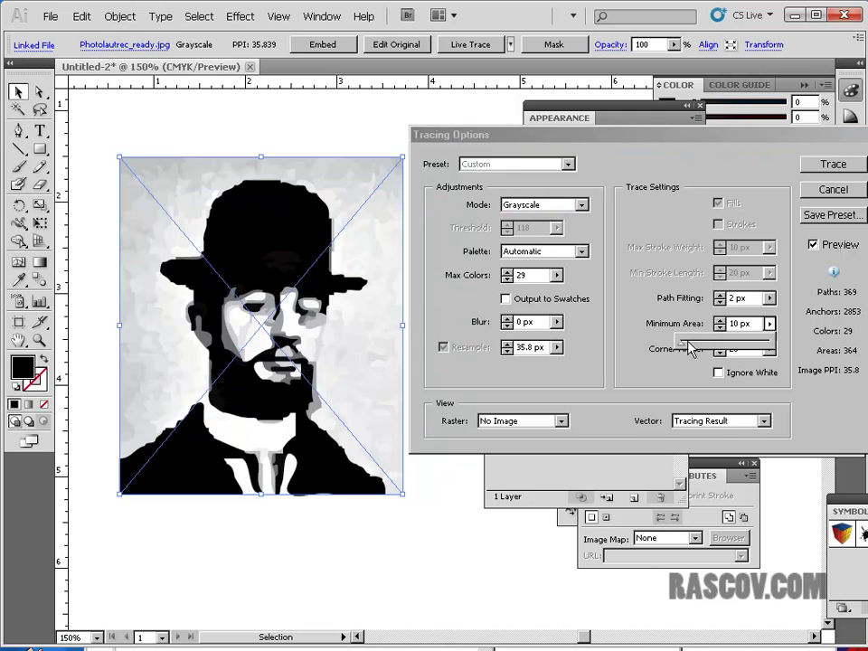
mouse_move(687, 350)
mouse_down()
mouse_move(695, 349)
mouse_move(684, 350)
mouse_up()
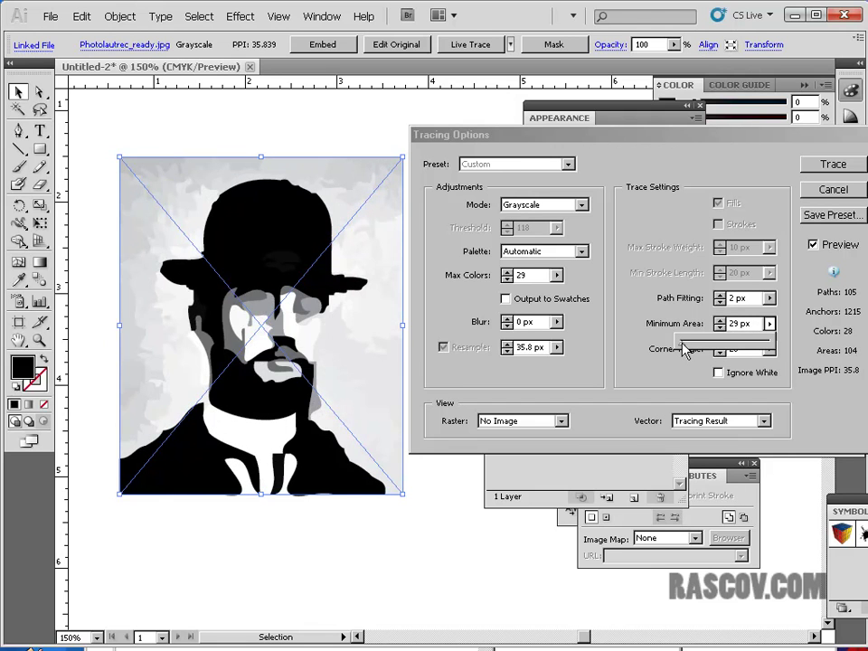
drag(684, 349, 668, 344)
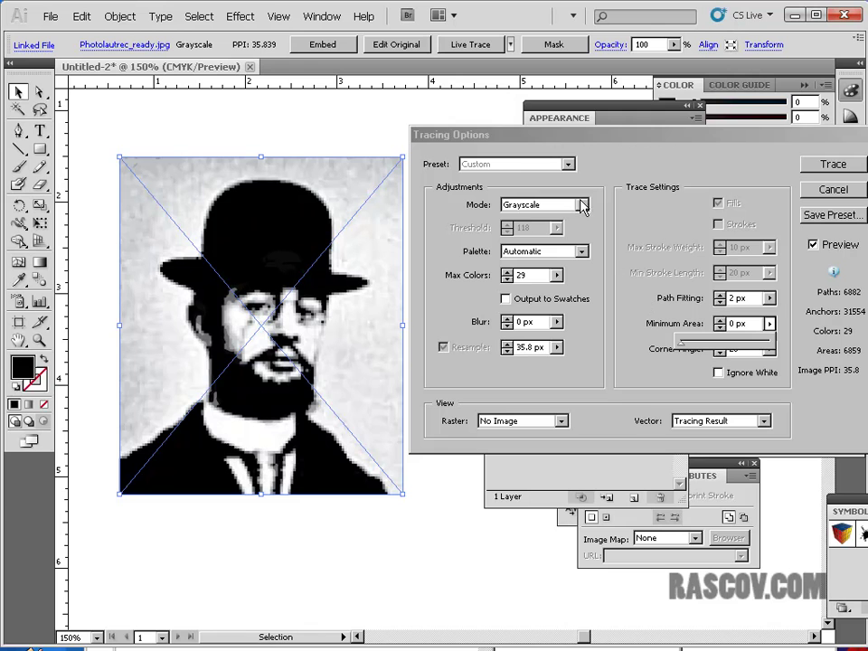
Switch Mode to Color, then back to Black and White, and lower Threshold to 60.
click(582, 205)
click(558, 220)
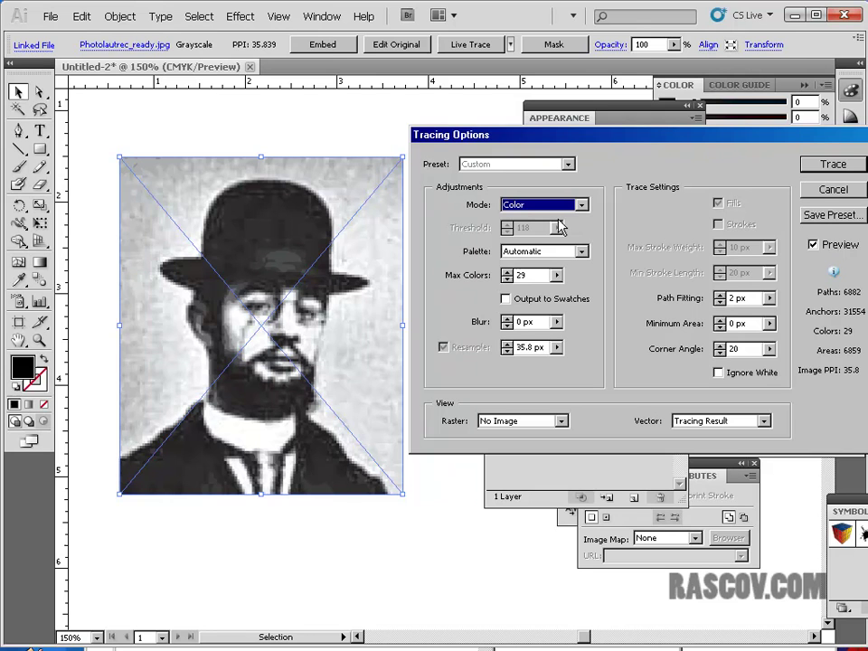
click(582, 206)
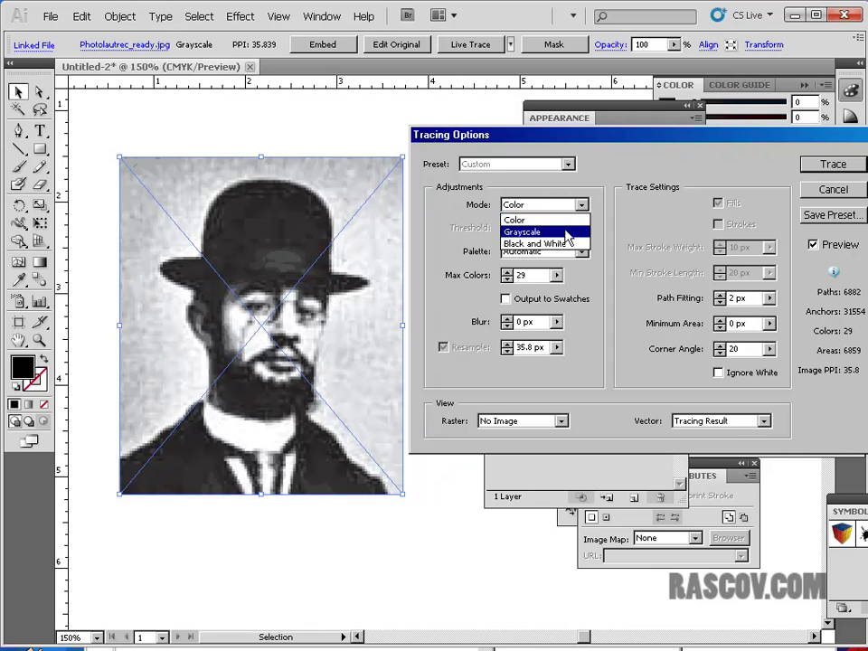
click(568, 243)
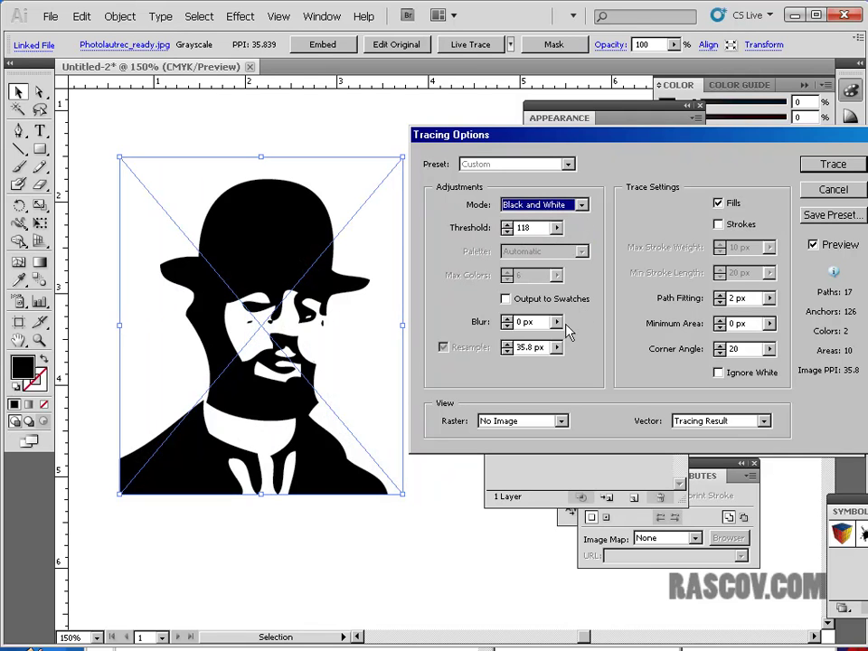
click(556, 228)
mouse_move(522, 258)
mouse_down()
mouse_move(488, 247)
mouse_move(491, 254)
mouse_up()
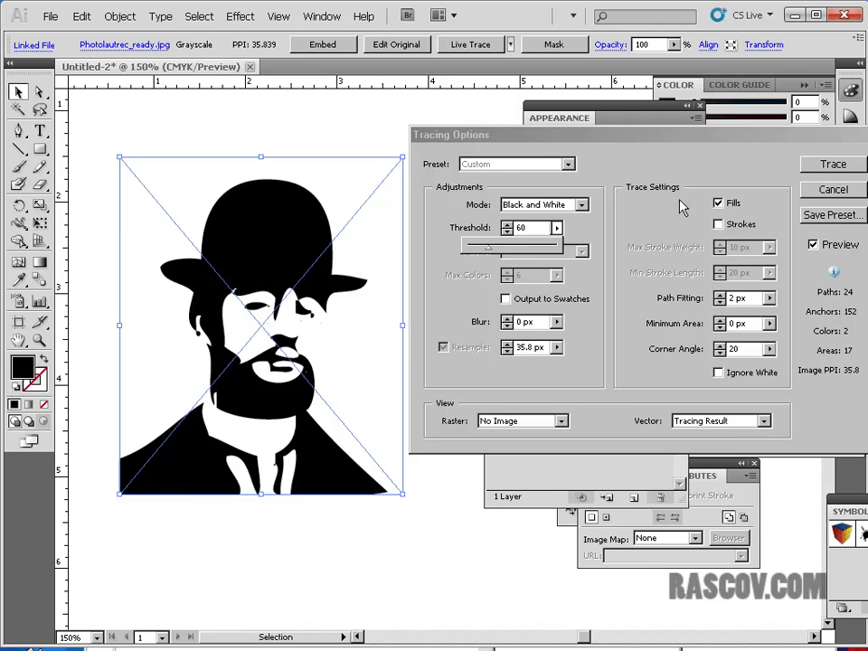
Apply the black-and-white trace at threshold 60.
click(491, 258)
click(826, 167)
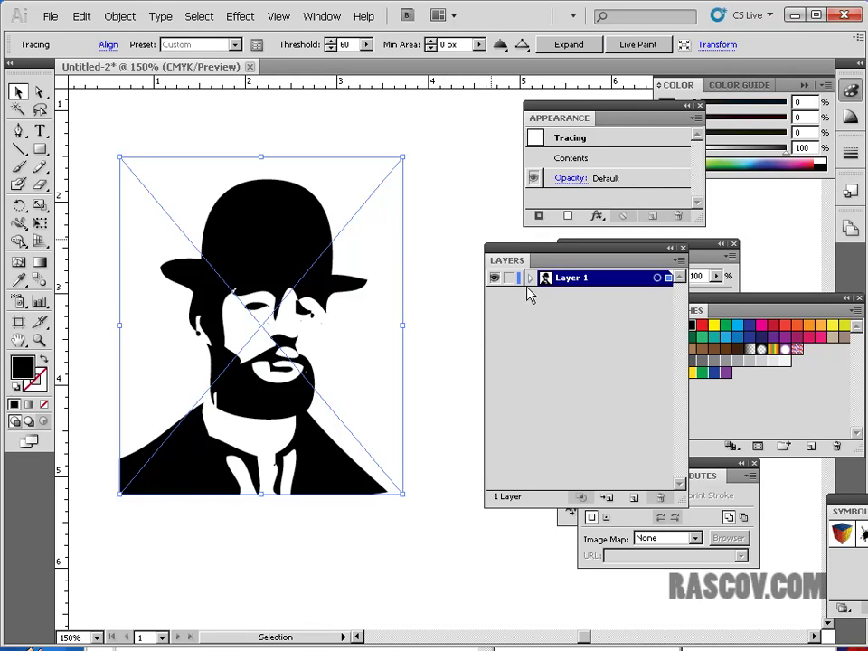
drag(506, 250, 465, 199)
Expand Layer 1, toggle its visibility, and select the Tracing sublayer's artwork.
click(488, 228)
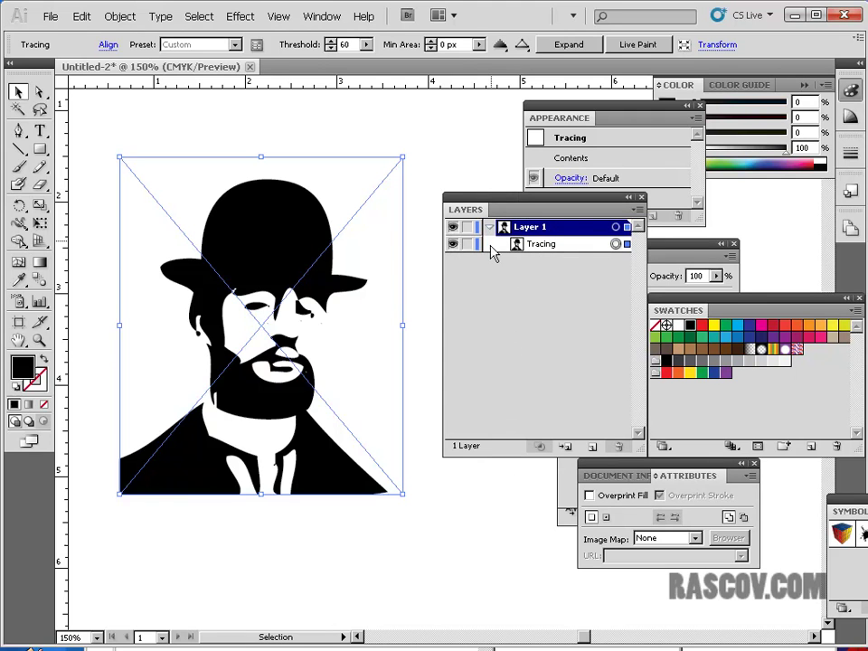
click(453, 228)
click(453, 228)
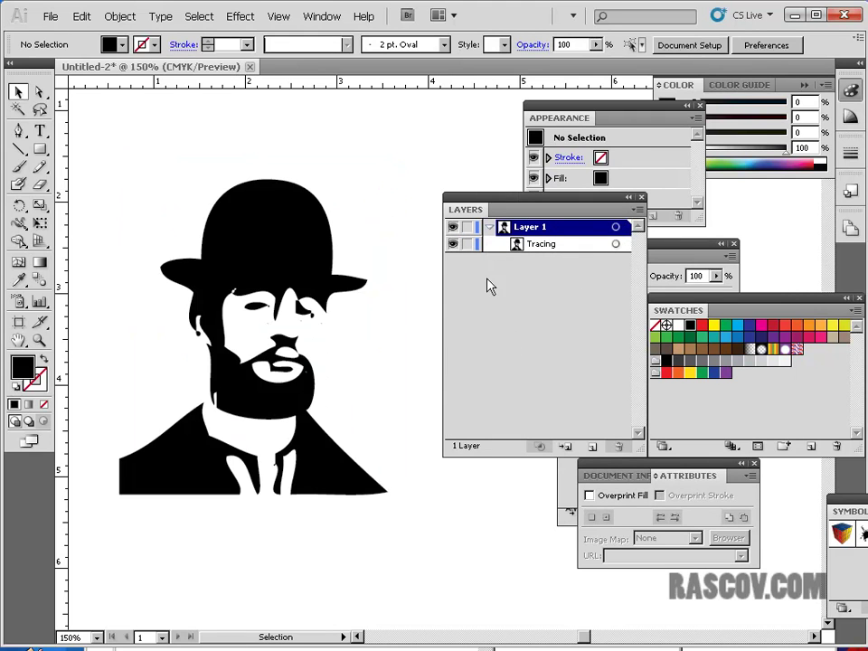
click(527, 244)
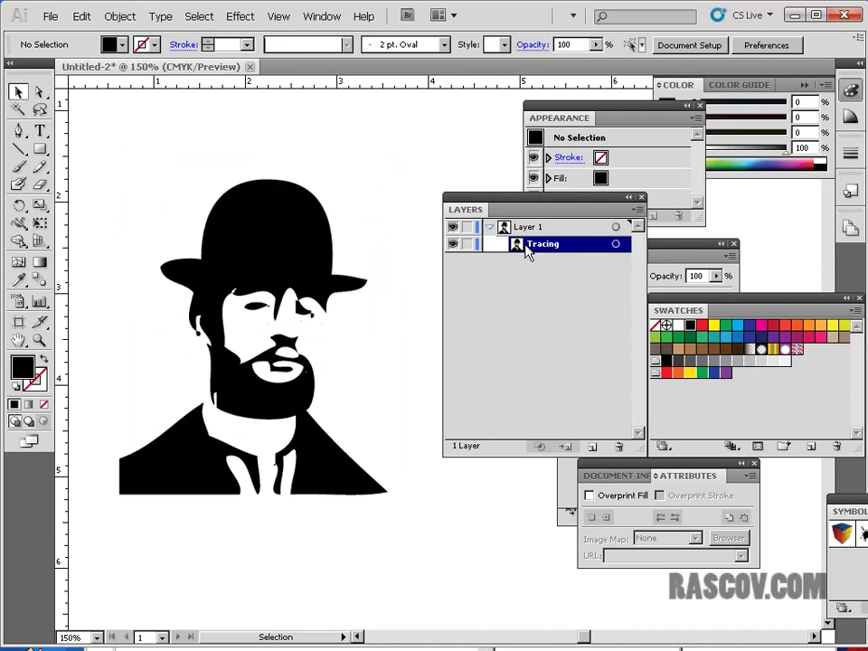
click(615, 244)
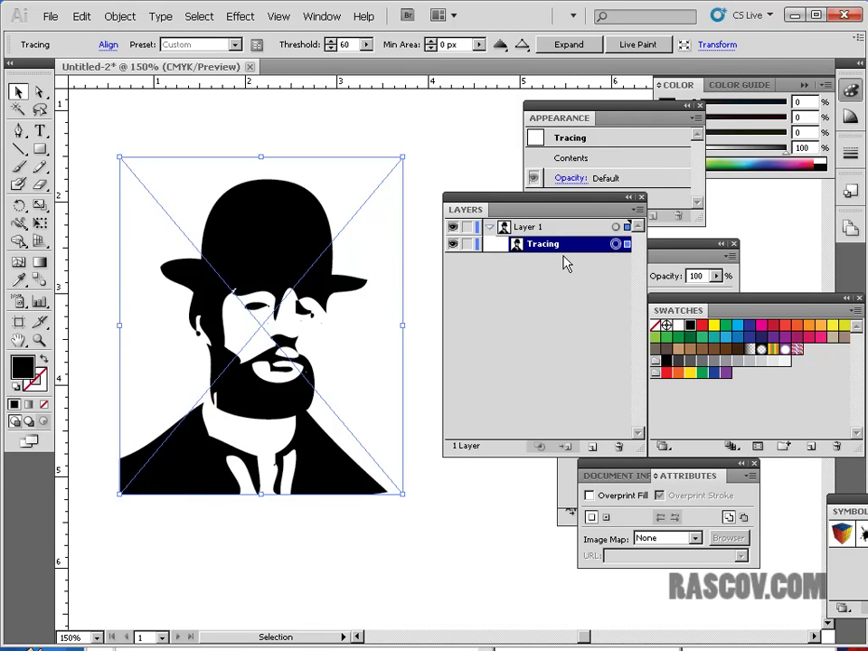
click(489, 227)
click(489, 227)
click(488, 227)
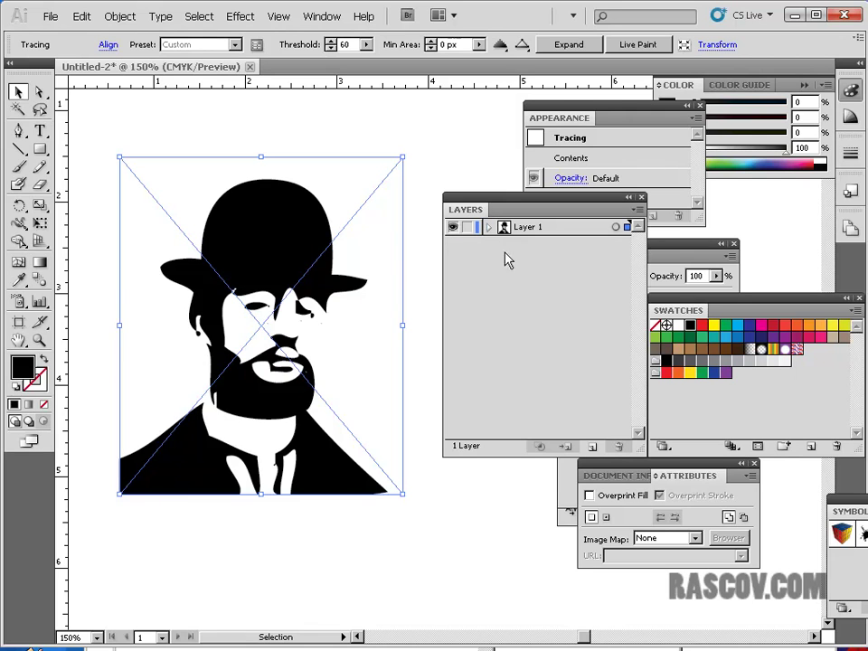